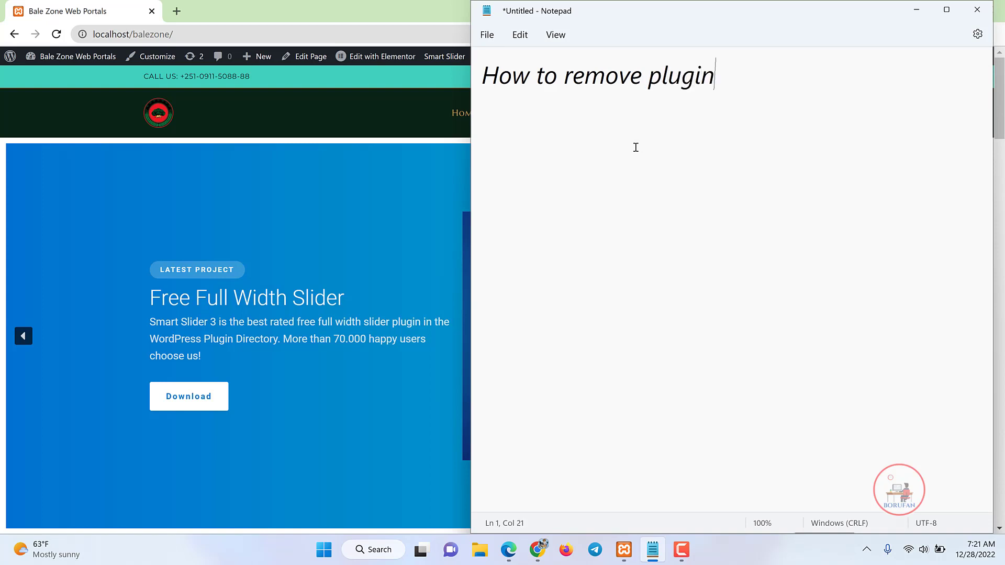
# - Complete the note's title line so it reads "How to remove plugin from wordpress"
pyautogui.write('from')
pyautogui.press('BackSpace')
pyautogui.press('BackSpace')
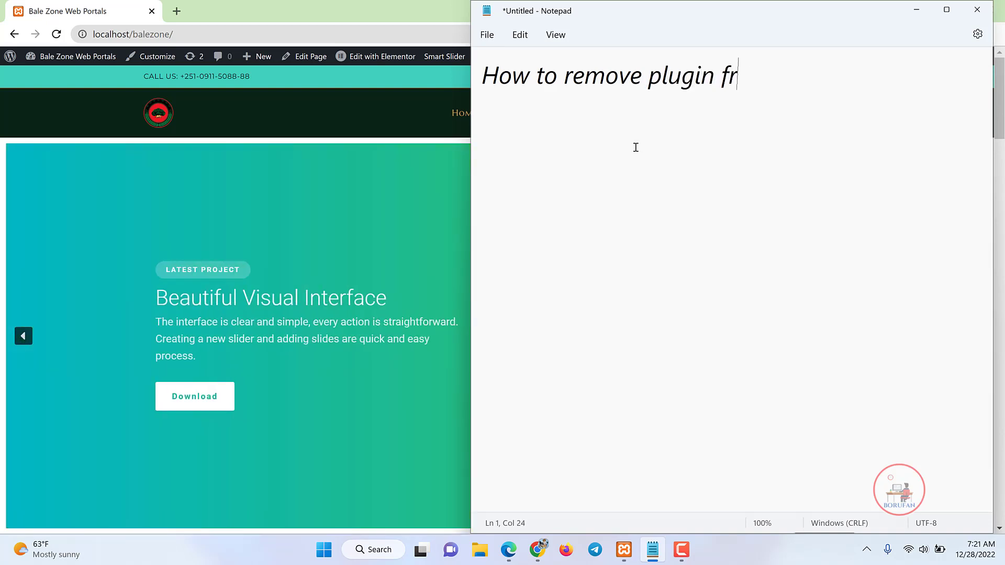
pyautogui.write('om word')
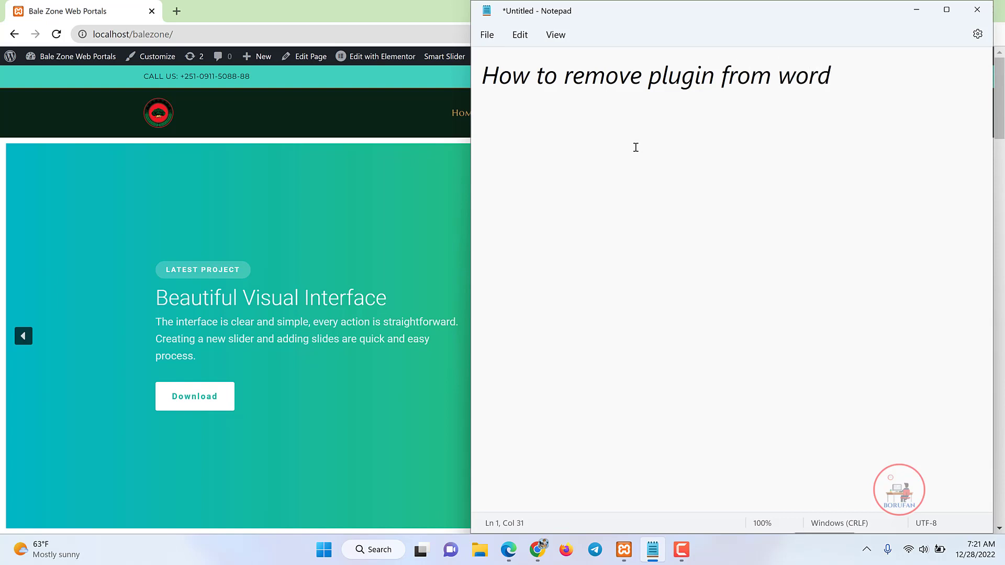
pyautogui.write('press')
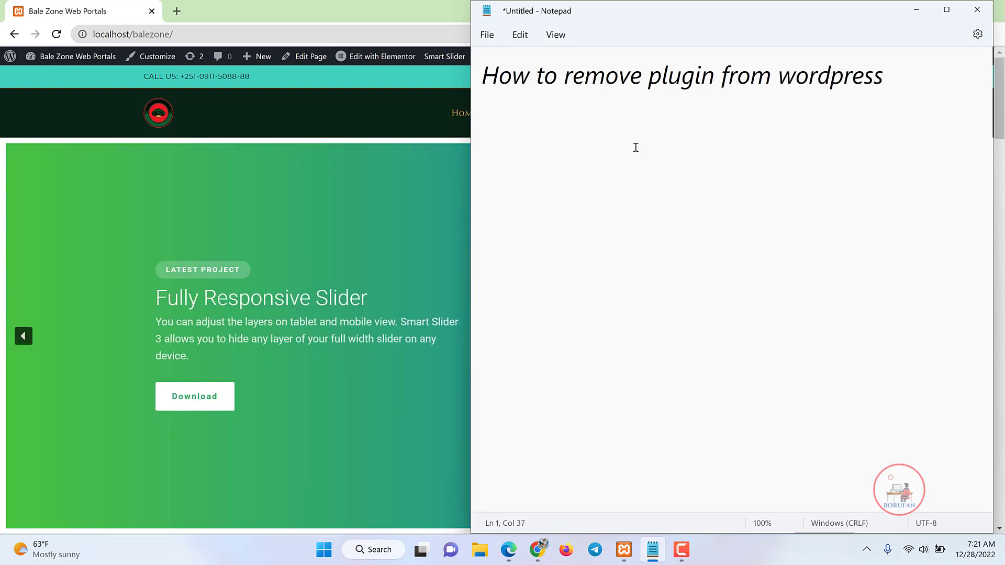
# - Add an introductory line below the title: "if you want to remove plugins from wordpress follow the following steps"
pyautogui.press('Return')
pyautogui.write('i')
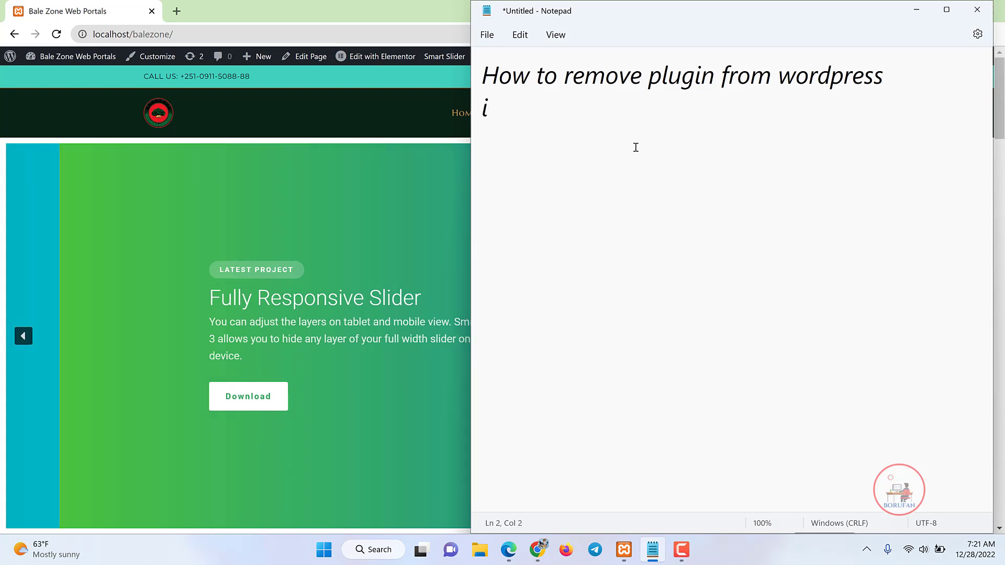
pyautogui.write('f you')
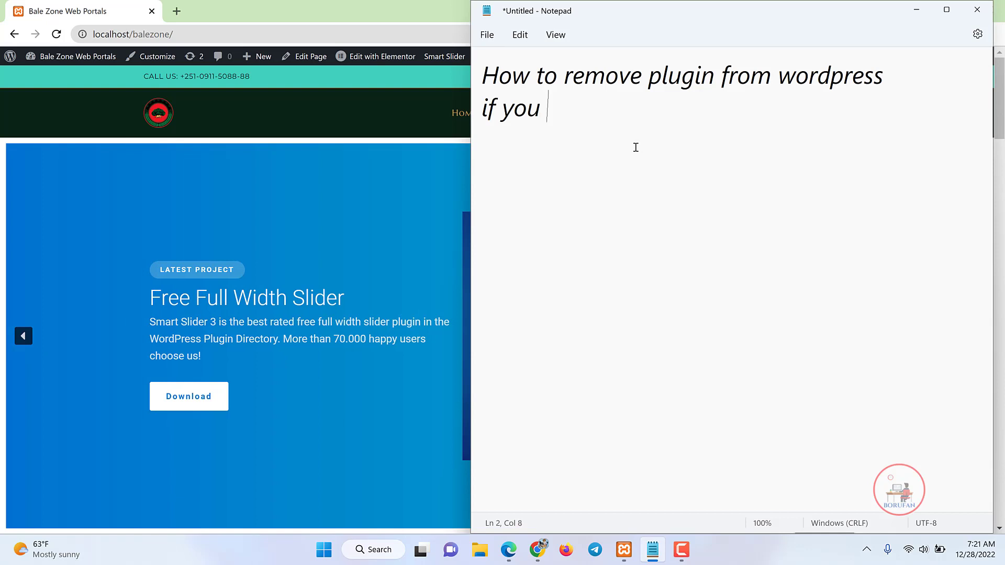
pyautogui.write(' wN')
pyautogui.press('BackSpace')
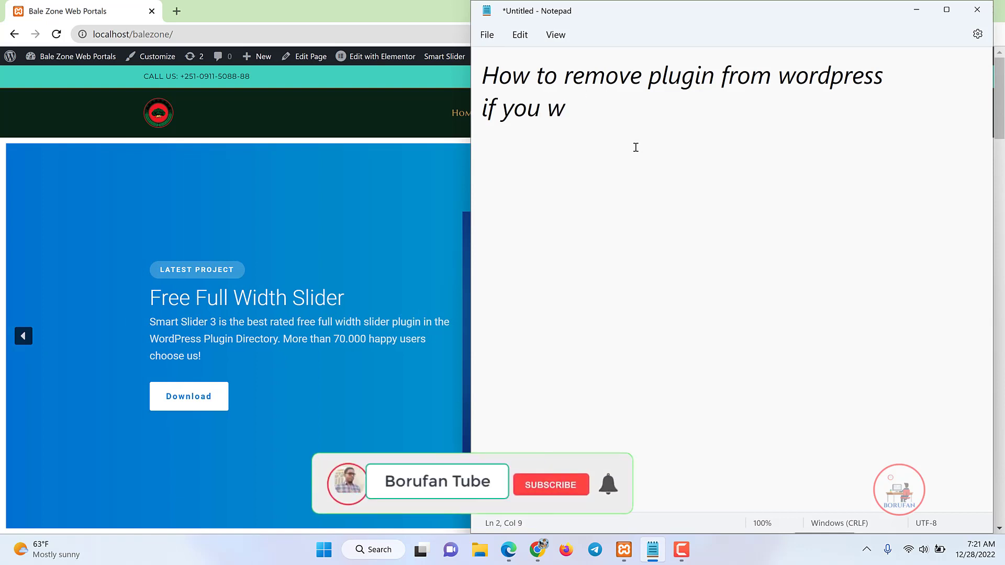
pyautogui.write('ant to r')
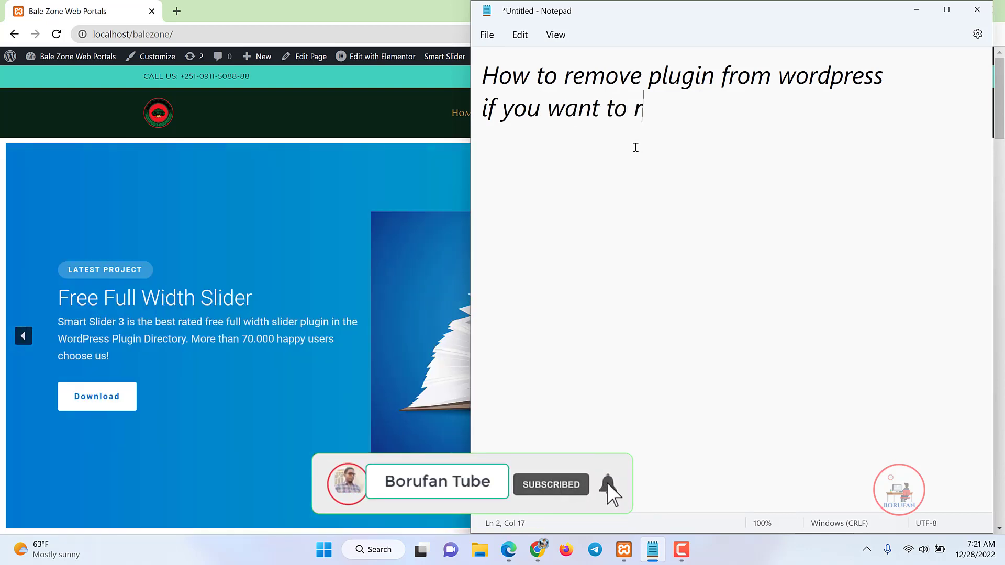
pyautogui.write('emove p')
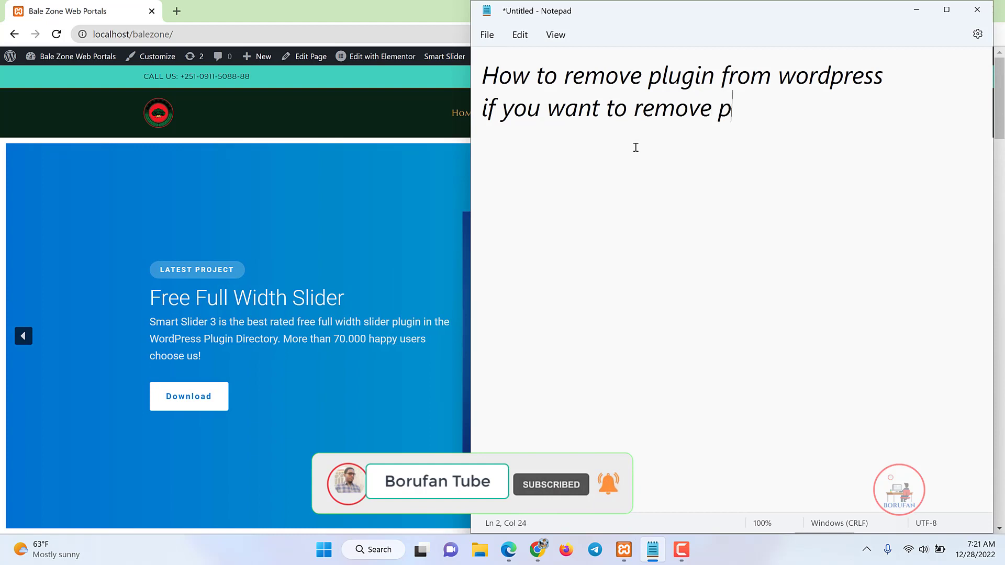
pyautogui.write('lugin')
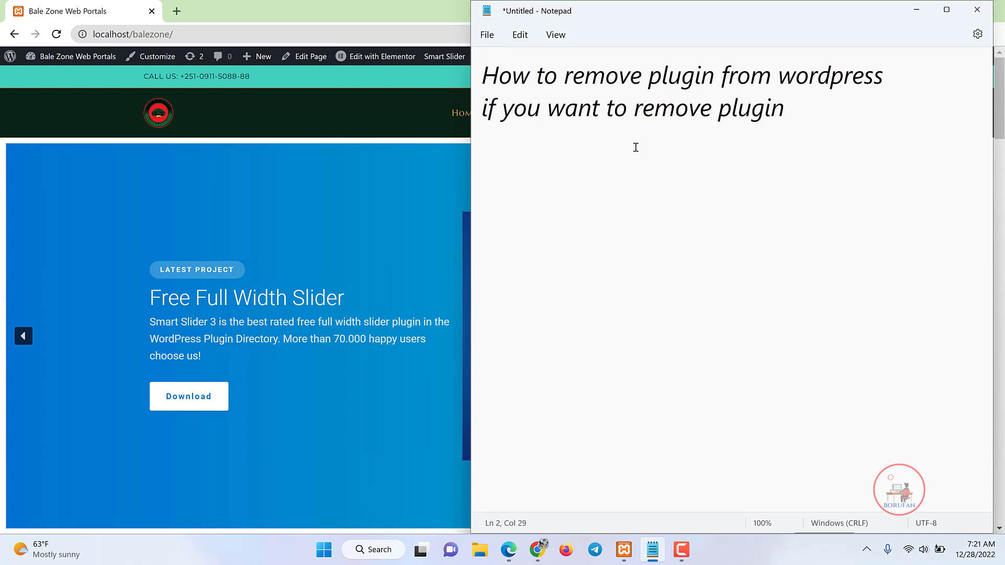
pyautogui.write('s fro')
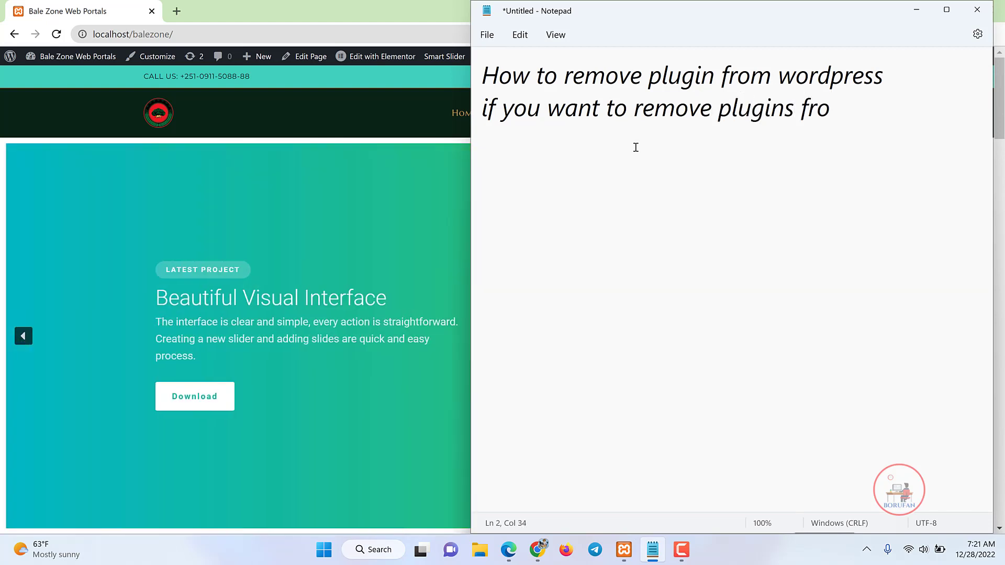
pyautogui.write('m wordpress ')
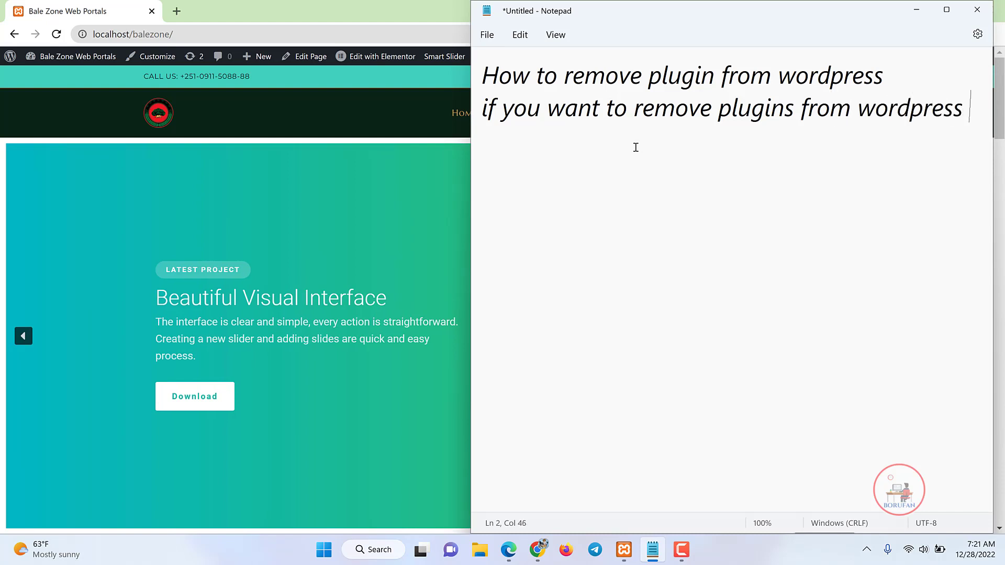
pyautogui.write('follow t')
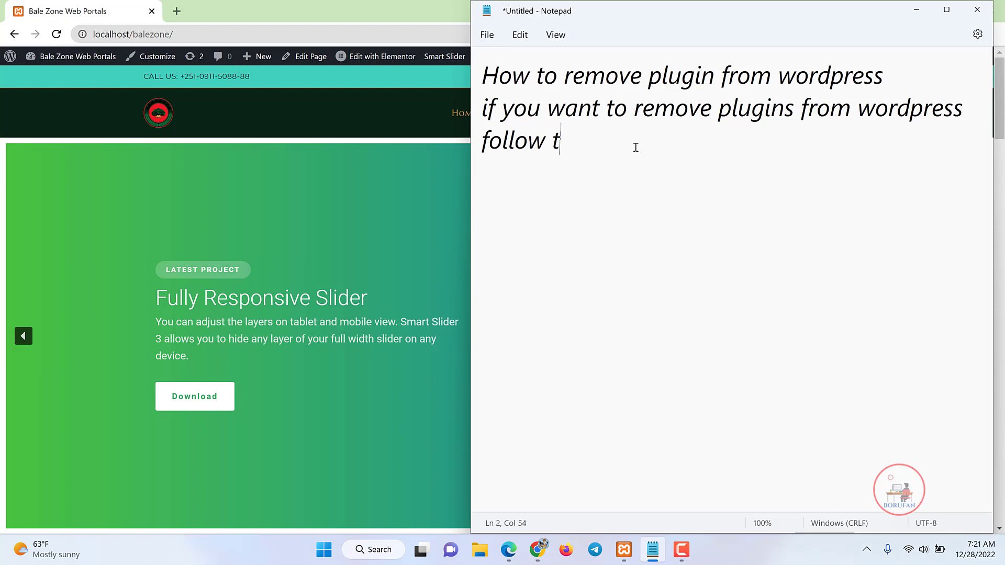
pyautogui.write('he follo')
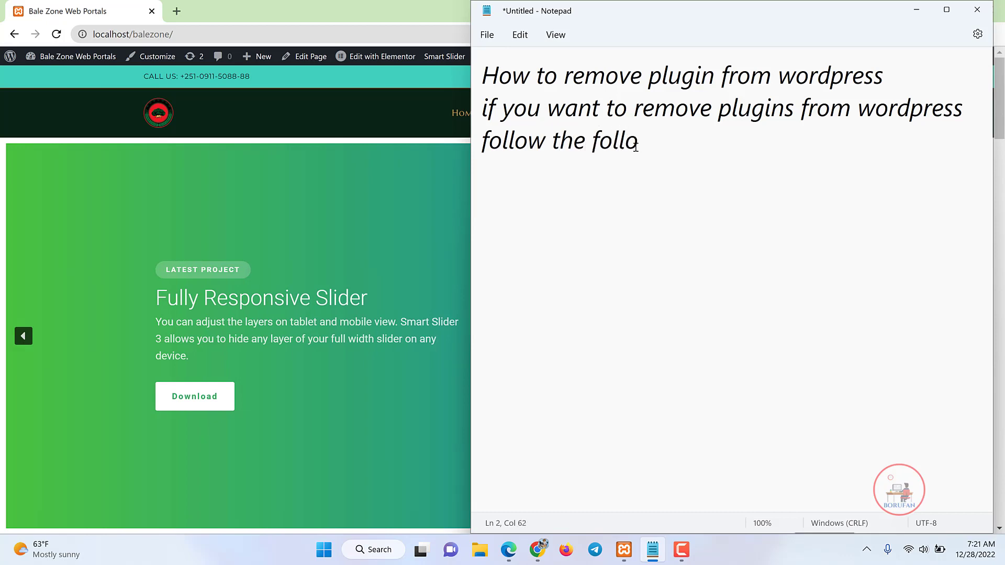
pyautogui.write('wing steps ')
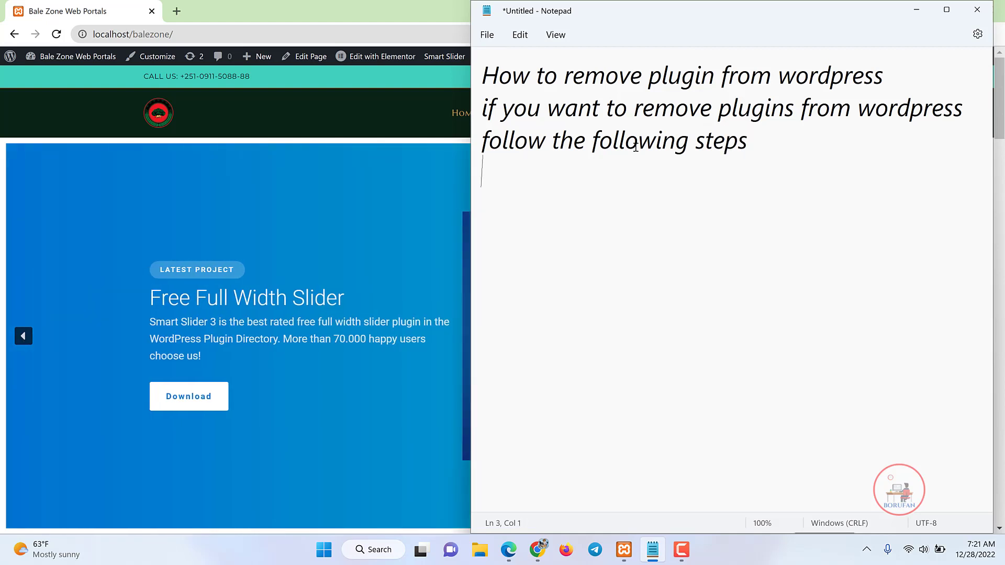
# - Write the first instruction on its own line as "1. Login to you admin dashboard"
pyautogui.write('1. Login to wor')
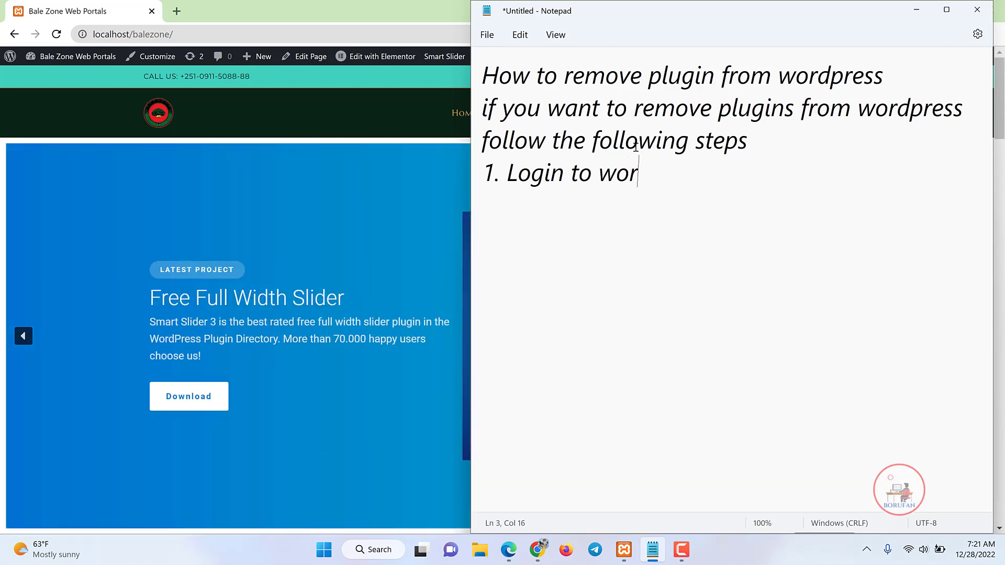
pyautogui.press('BackSpace')
pyautogui.press('BackSpace')
pyautogui.press('BackSpace')
pyautogui.write('you admin dashboard')
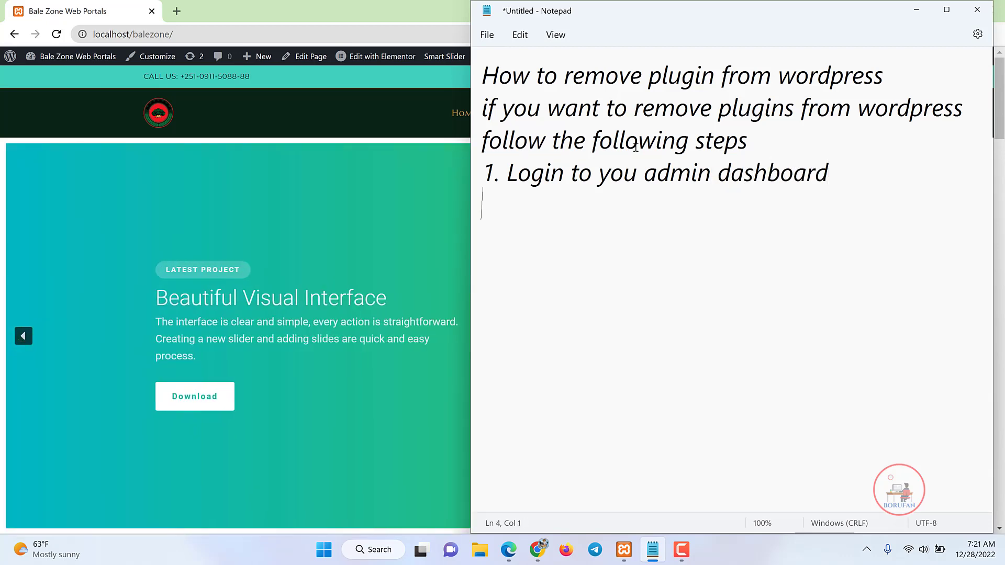
# - Write the second instruction below the first as "2. choose plugins"
pyautogui.write('2. choose')
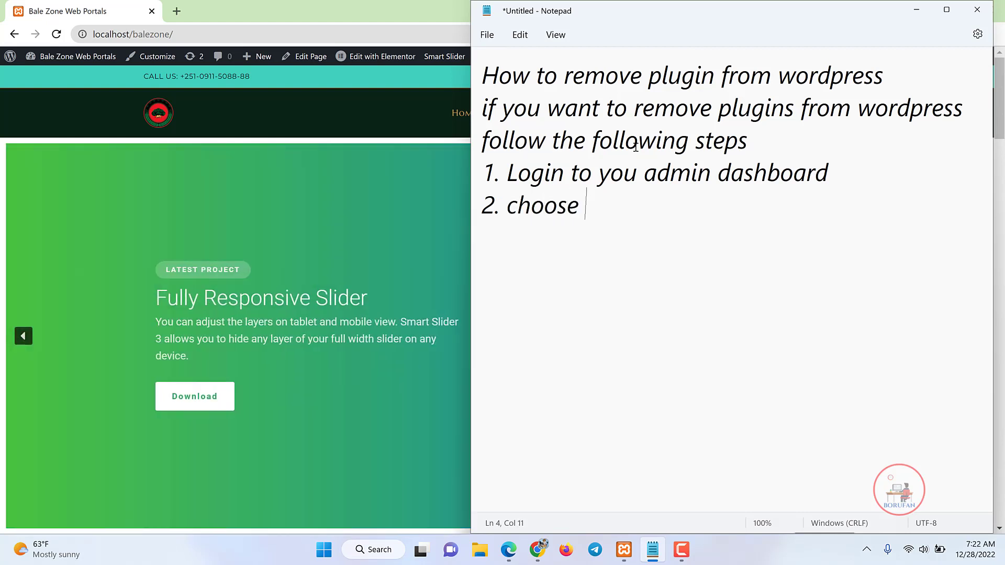
pyautogui.write(' plu')
pyautogui.write('gons')
pyautogui.press('BackSpace')
pyautogui.press('BackSpace')
pyautogui.press('BackSpace')
pyautogui.write('ins')
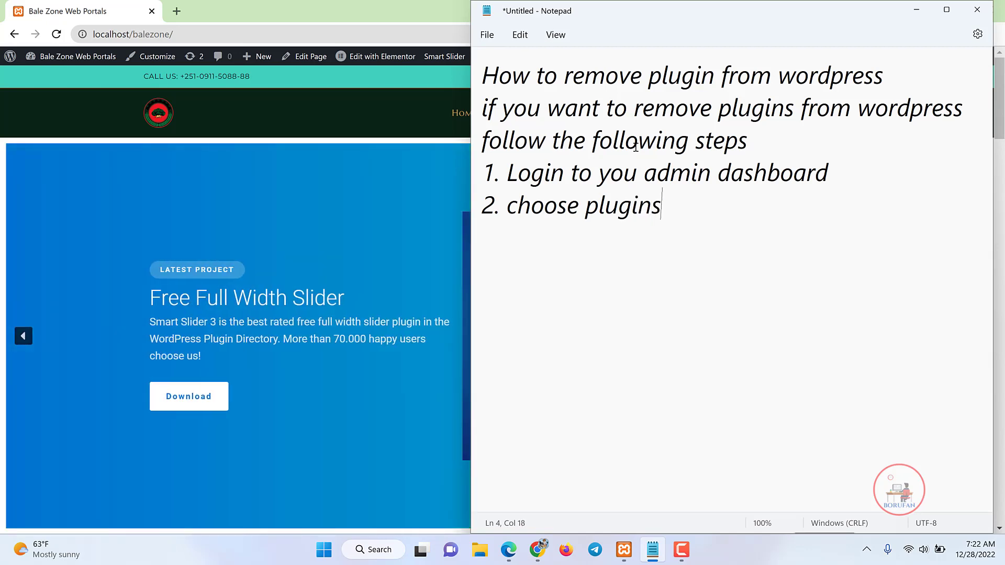
# - Add the line "Lets start" beneath the second instruction
pyautogui.write('s')
pyautogui.press('BackSpace')
pyautogui.write('3.')
pyautogui.press('BackSpace')
pyautogui.press('BackSpace')
pyautogui.write('Lets start')
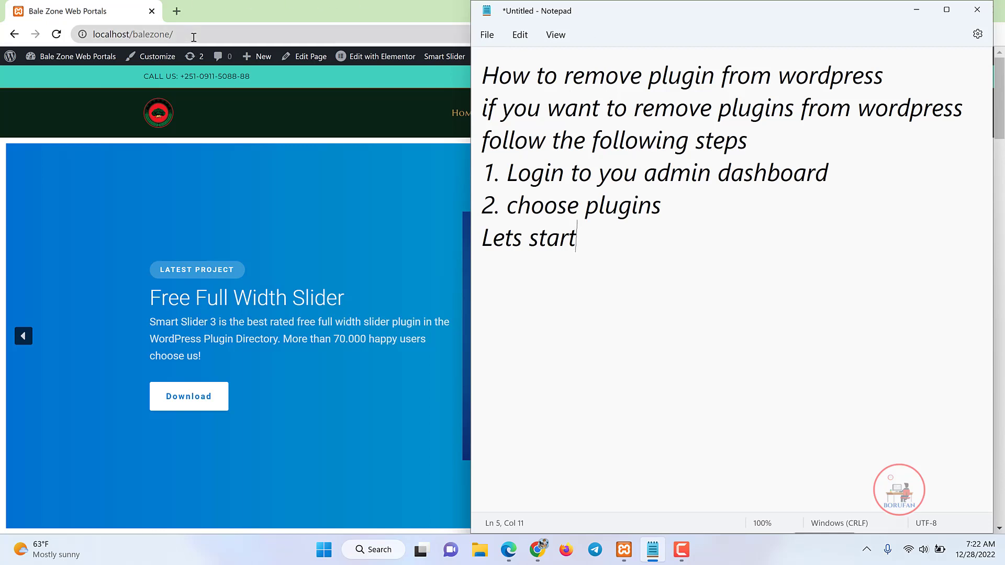
# - Switch to Chrome, load the WordPress dashboard at localhost/balezone/wp-admin and open its installed plugins list
pyautogui.click(241, 34)
pyautogui.write('wpa')
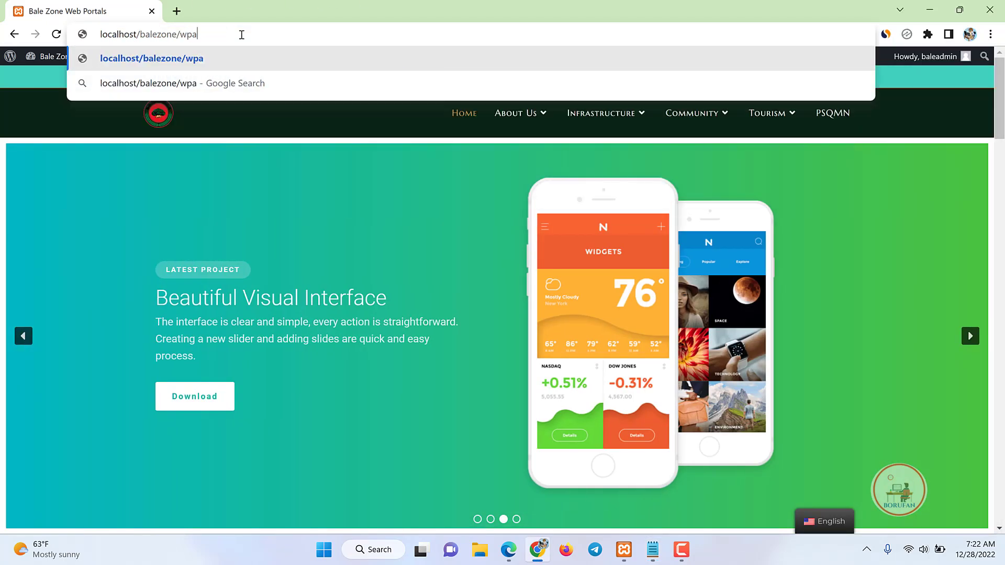
pyautogui.press('BackSpace')
pyautogui.write('-a')
pyautogui.press('Return')
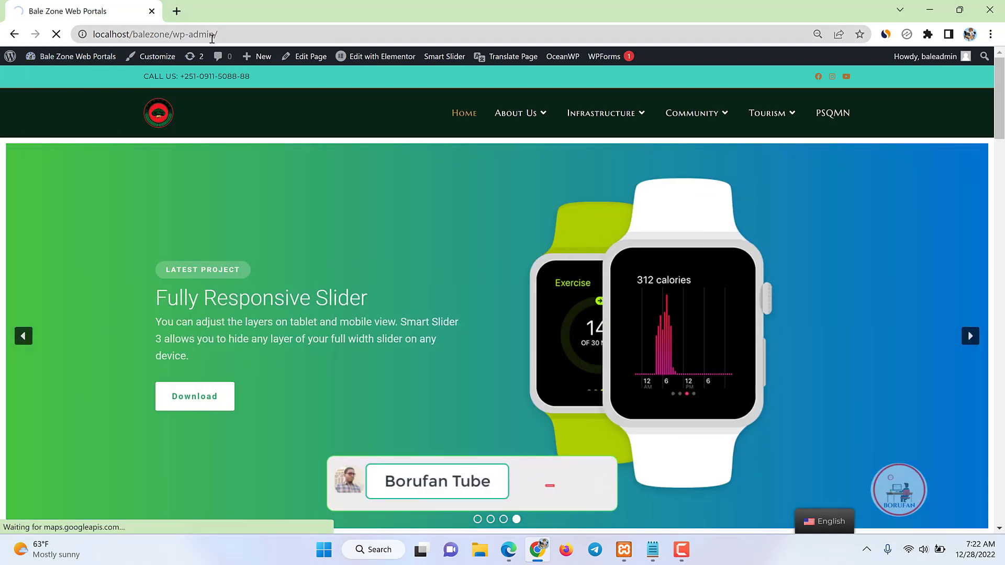
pyautogui.click(212, 36)
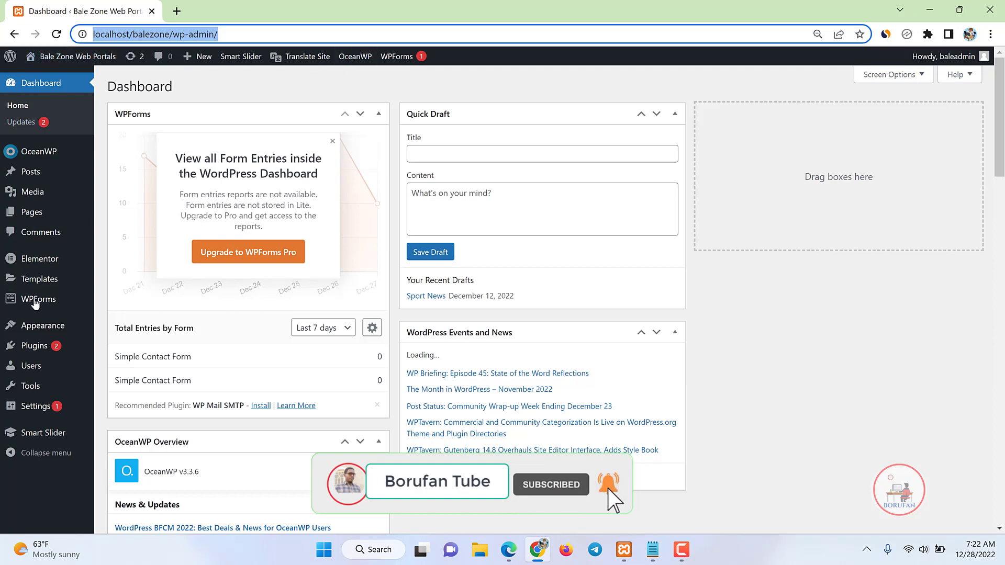
pyautogui.moveTo(28, 355)
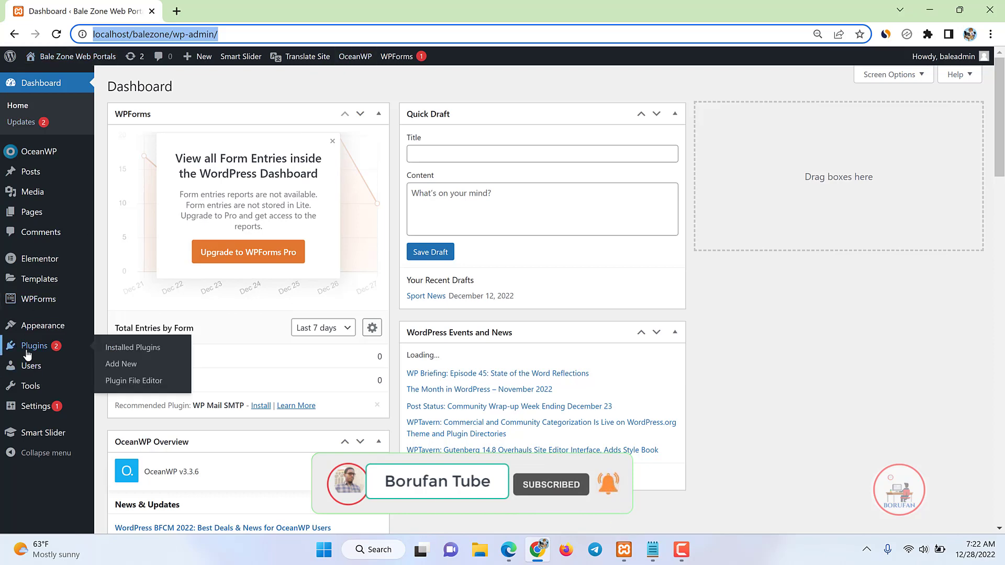
pyautogui.click(153, 349)
# - Switch to Notepad and insert "installed" in the second instruction so it reads "2. choose installed plugins"
pyautogui.click(653, 550)
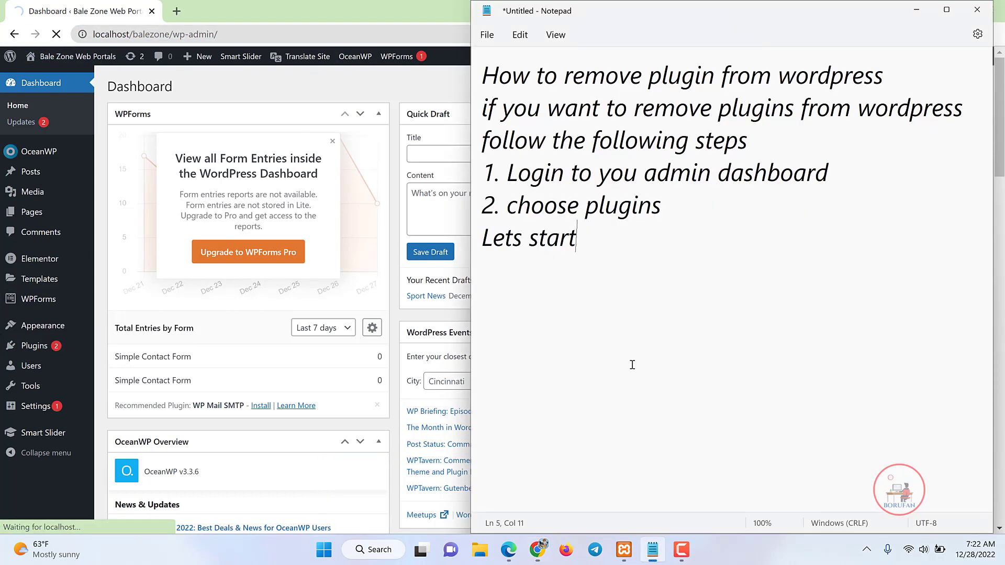
pyautogui.write('a')
pyautogui.press('BackSpace')
pyautogui.press('Left')
pyautogui.press('Left')
pyautogui.press('Left')
pyautogui.press('Left')
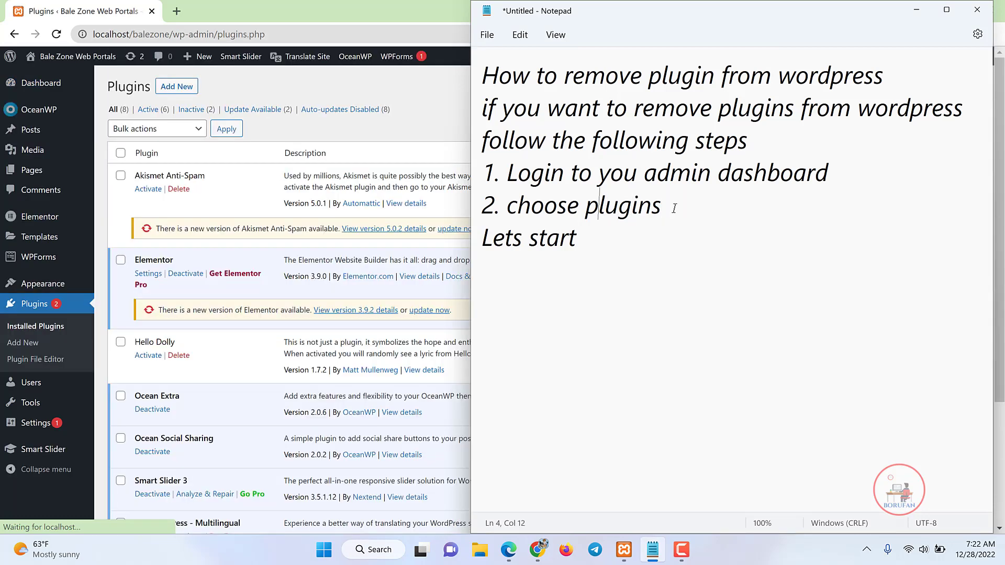
pyautogui.press('Left')
pyautogui.press('Left')
pyautogui.press('Left')
pyautogui.press('Left')
pyautogui.press('Left')
pyautogui.write('installed')
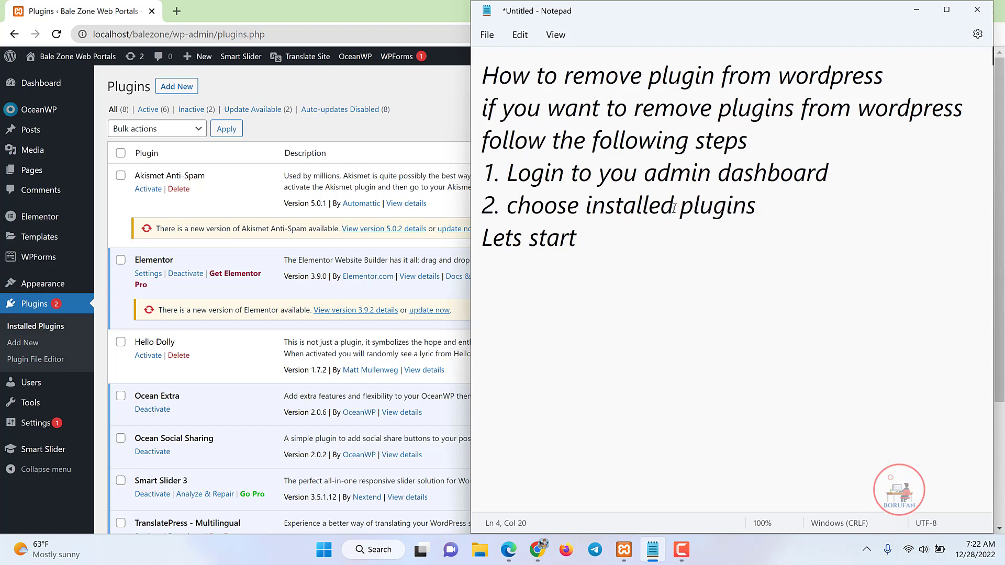
# - Add the third instruction below "Lets start" in the Notepad note: "3. Select your plugins you wnt to remove or delete"
pyautogui.click(215, 215)
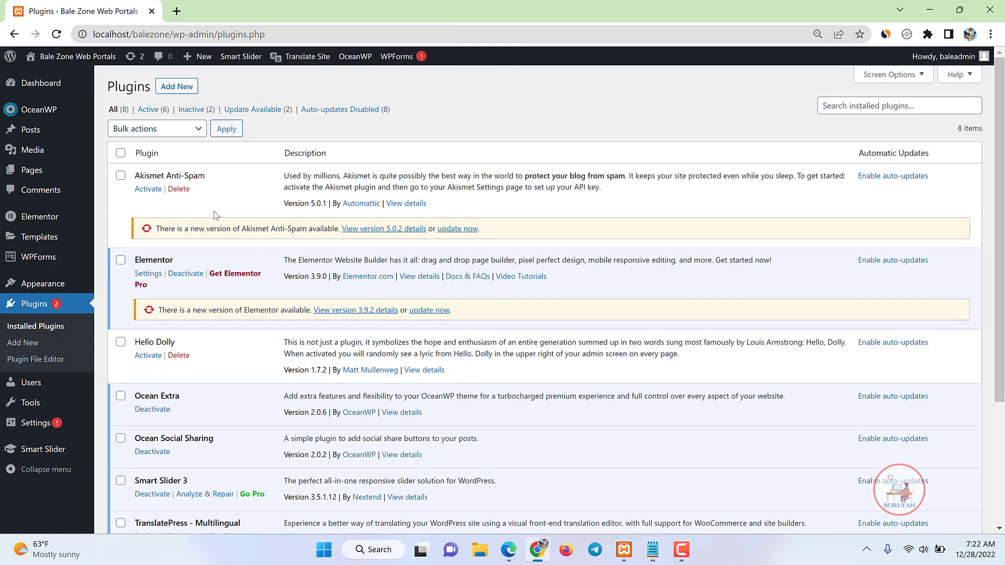
pyautogui.click(652, 549)
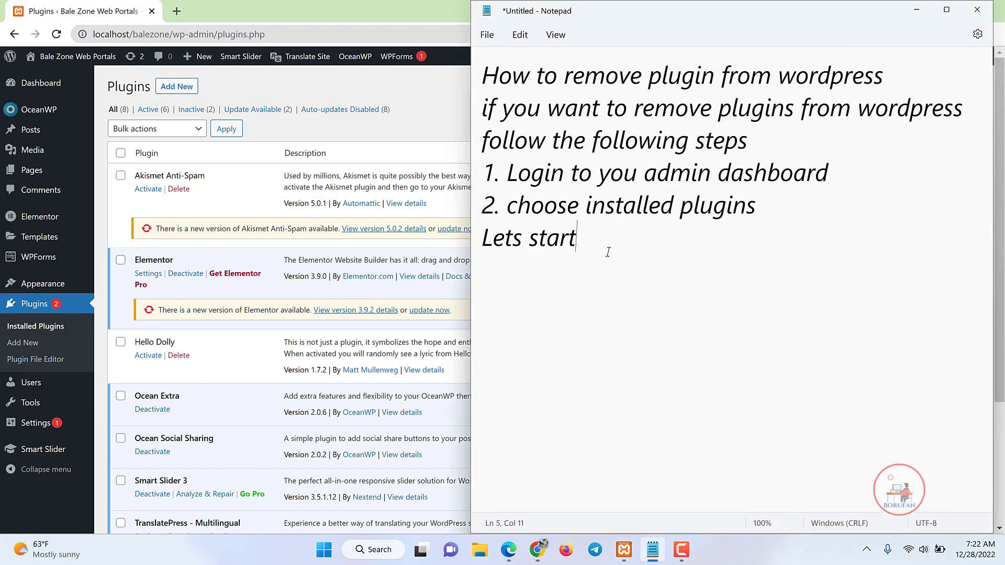
pyautogui.write('Sele')
pyautogui.press('BackSpace')
pyautogui.press('BackSpace')
pyautogui.press('BackSpace')
pyautogui.press('BackSpace')
pyautogui.write('3. Select')
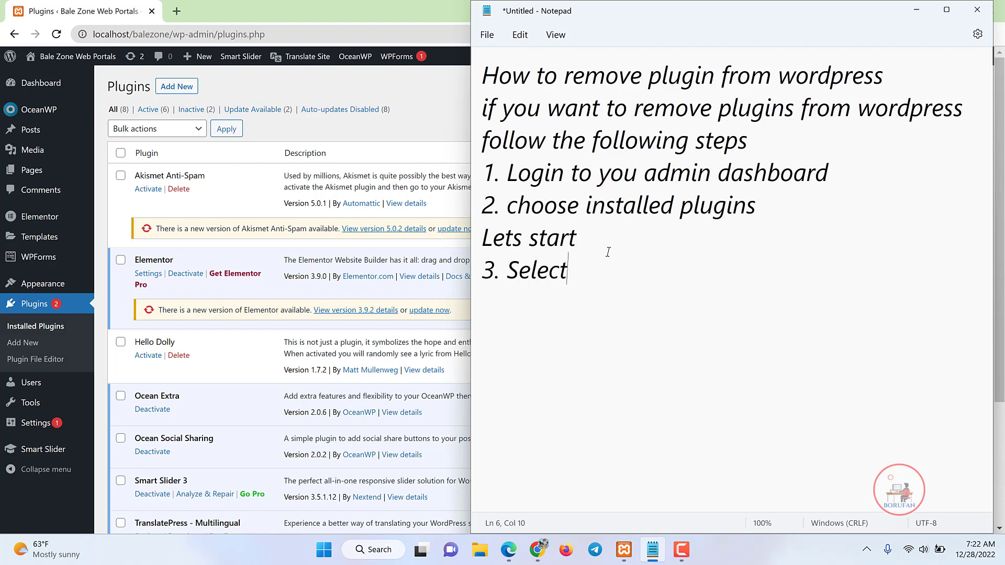
pyautogui.write(' your plu')
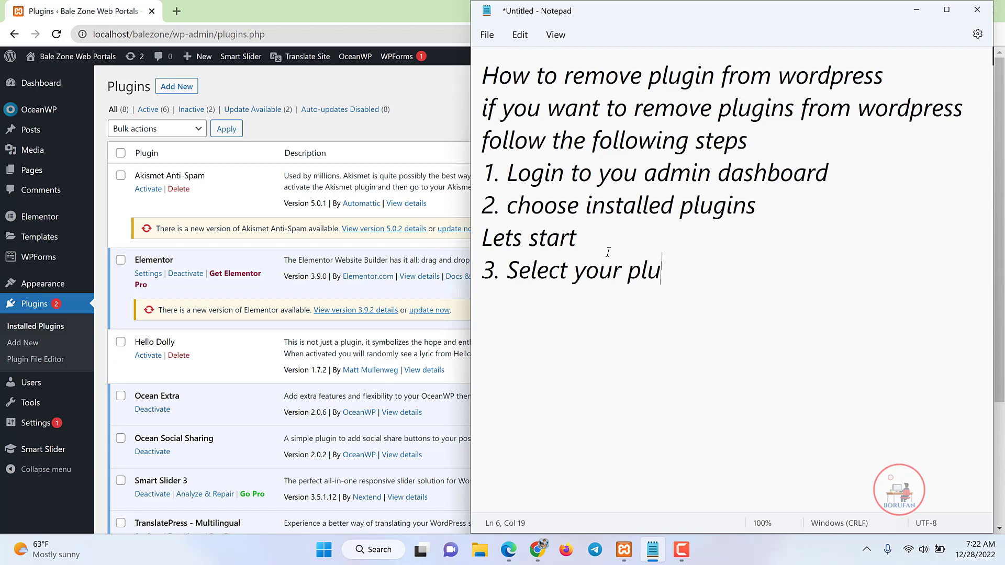
pyautogui.write('gins you wnt ')
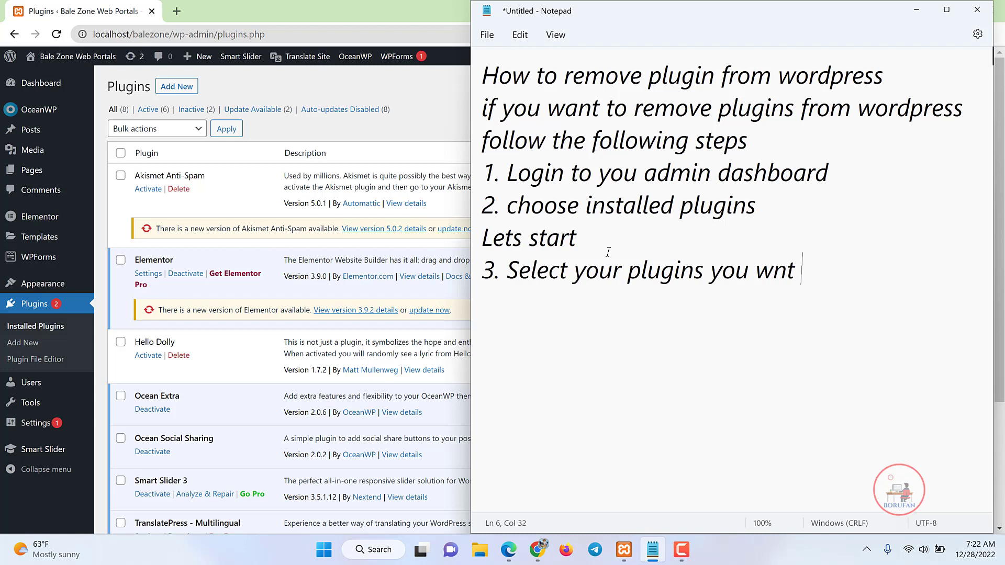
pyautogui.write('to remove or ')
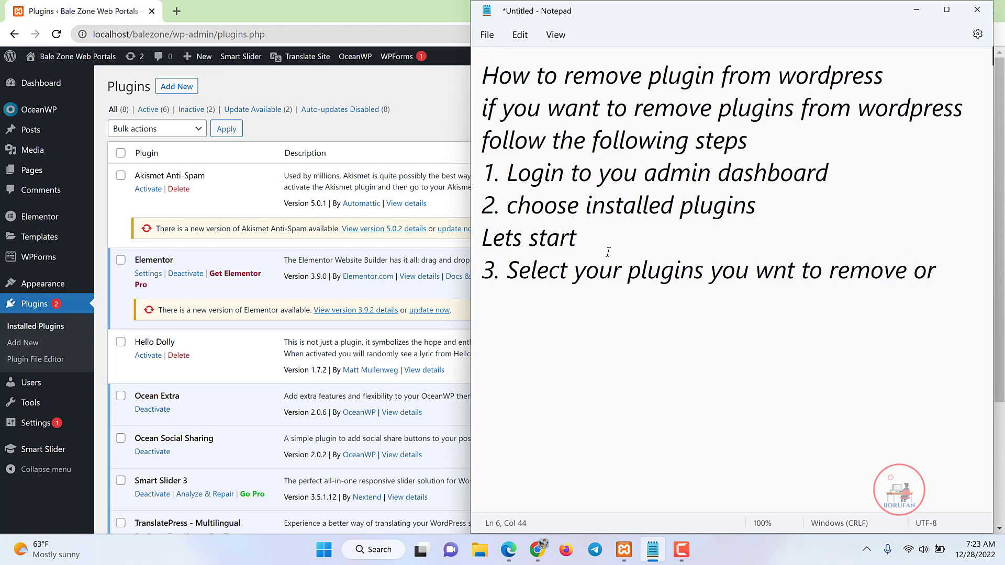
pyautogui.write('delete')
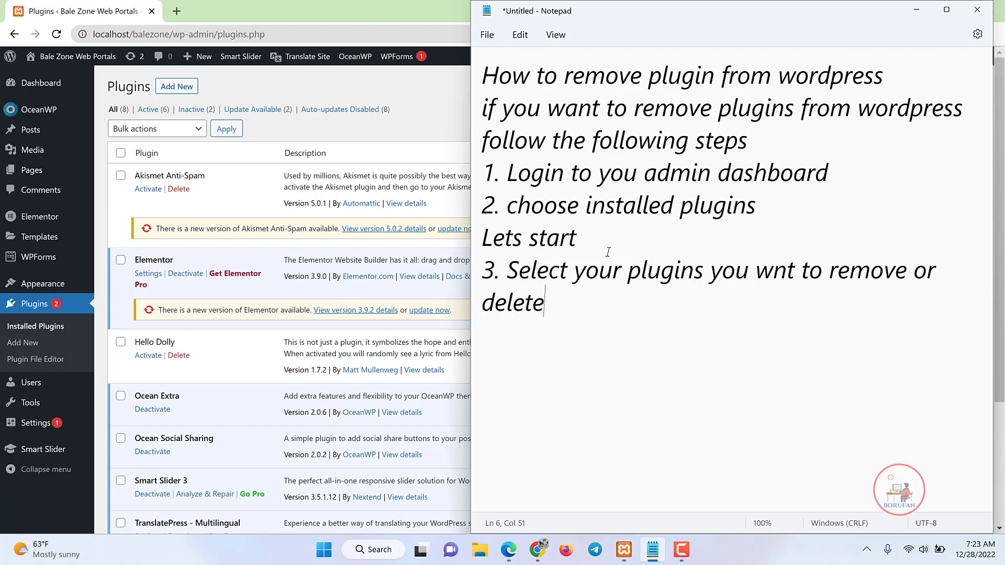
pyautogui.press('Return')
# - Switch to Chrome, select the TranslatePress - Multilingual plugin in the list and choose Deactivate as the bulk action
pyautogui.click(225, 187)
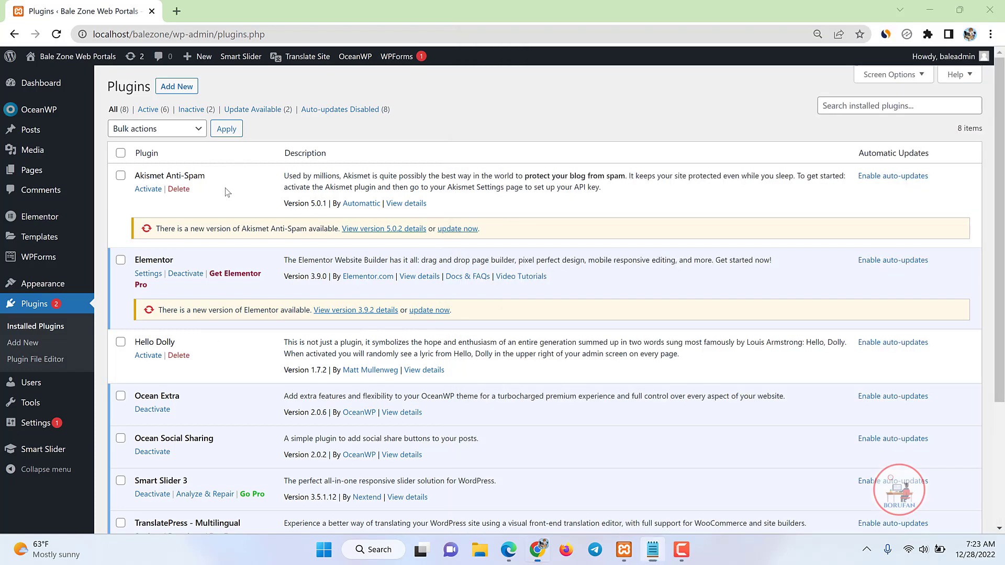
pyautogui.scroll(-3, 142, 459)
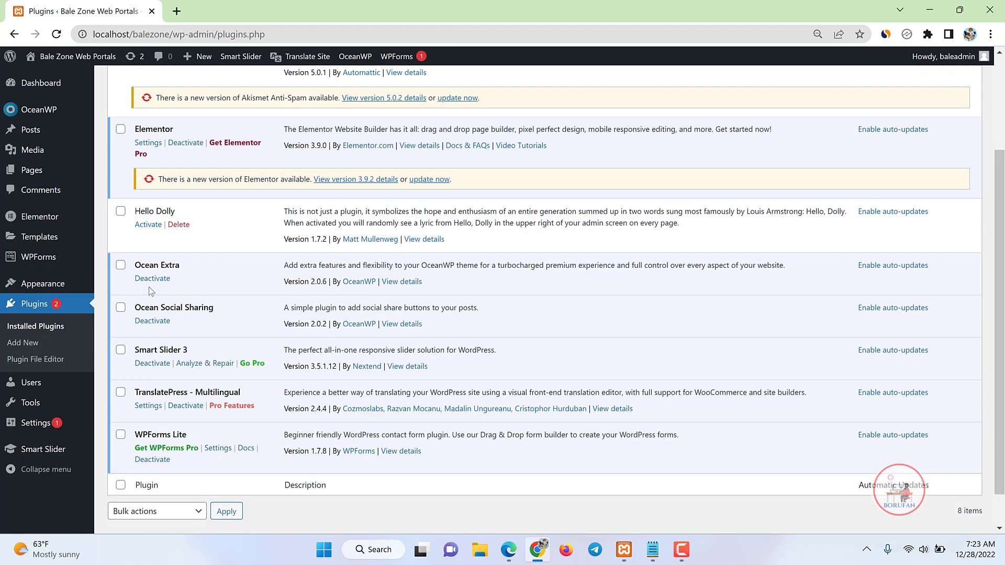
pyautogui.scroll(-1, 199, 359)
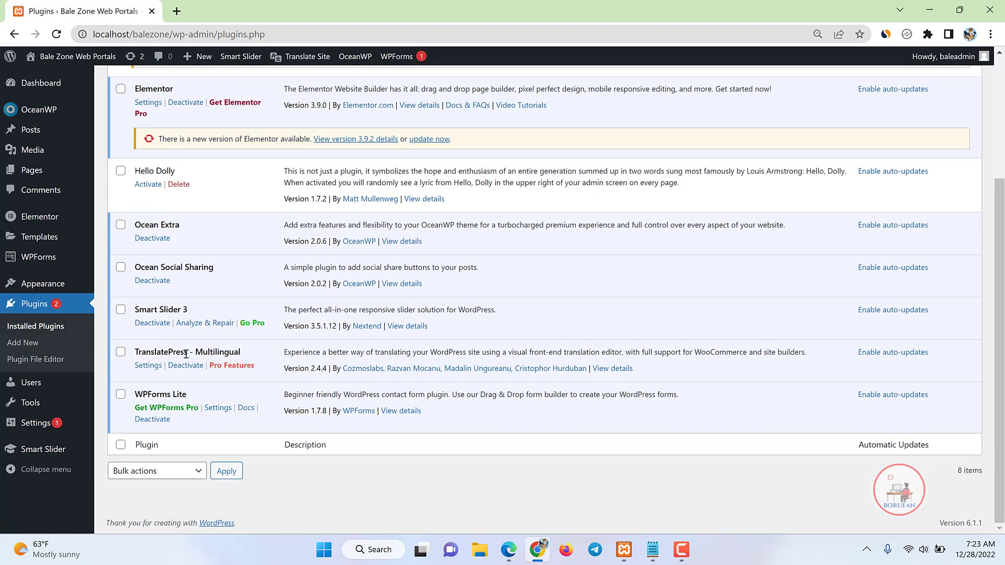
pyautogui.click(121, 352)
pyautogui.scroll(3, 169, 241)
pyautogui.click(191, 128)
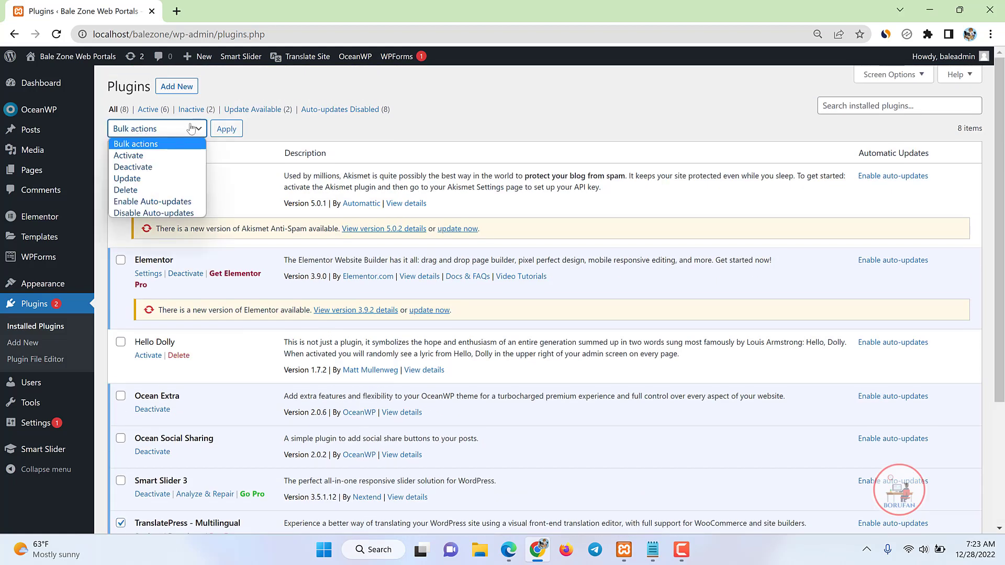
pyautogui.click(129, 167)
pyautogui.scroll(-4, 232, 286)
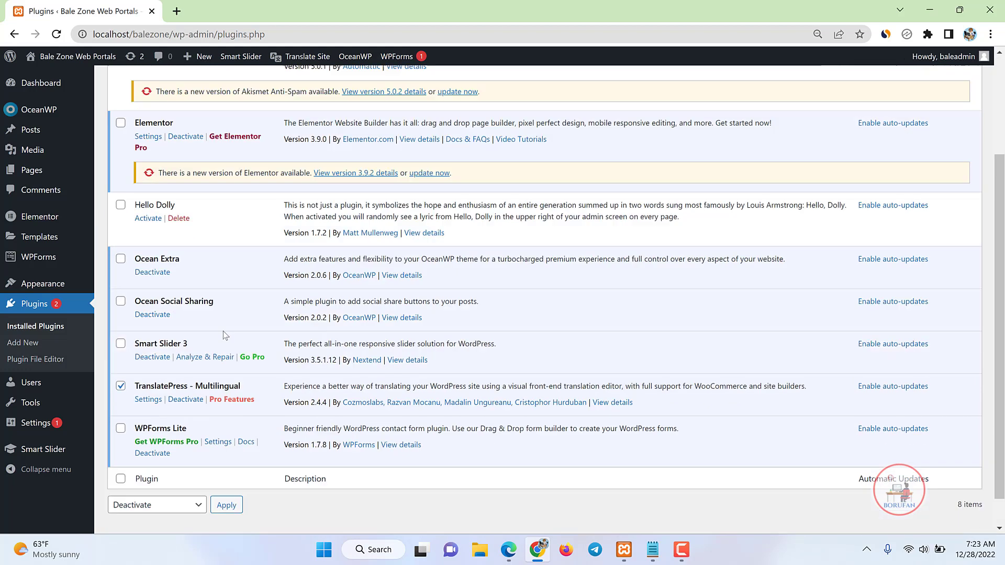
# - Switch to Notepad and add the fourth instruction below the third: "4. After select and go to up select deactivate from dropdowns"
pyautogui.click(652, 550)
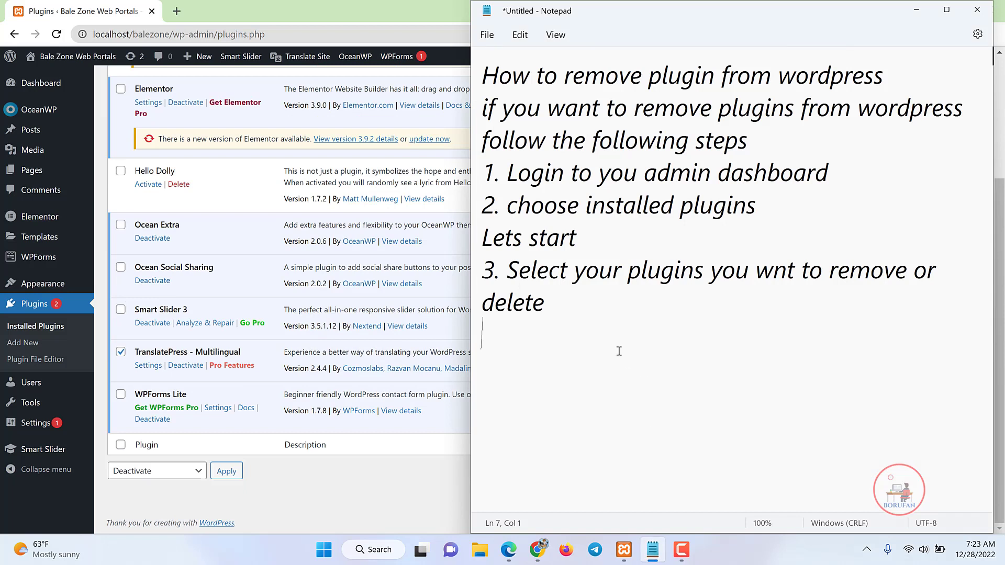
pyautogui.click(578, 301)
pyautogui.write('4. Afte s')
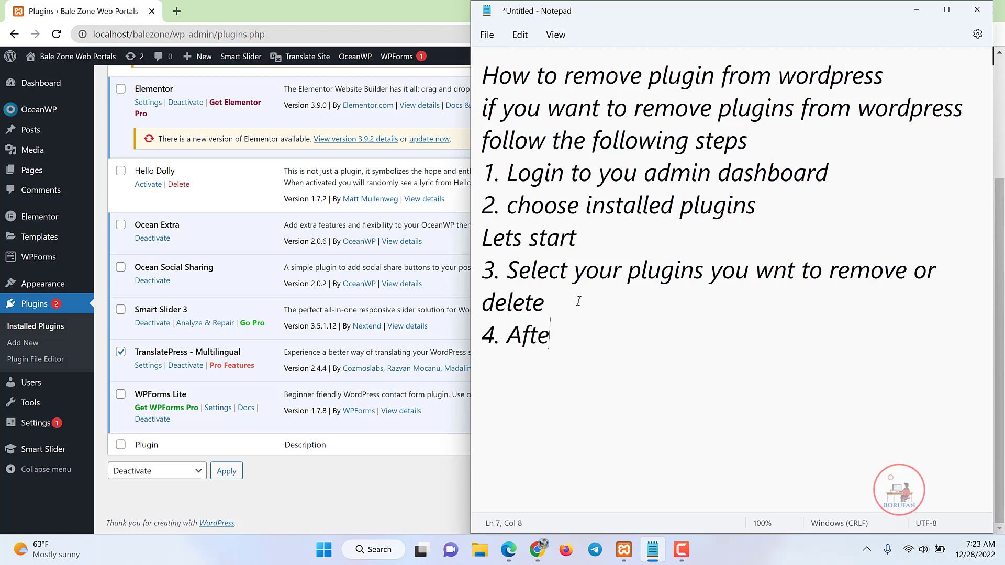
pyautogui.press('BackSpace')
pyautogui.press('BackSpace')
pyautogui.press('BackSpace')
pyautogui.write('er selec')
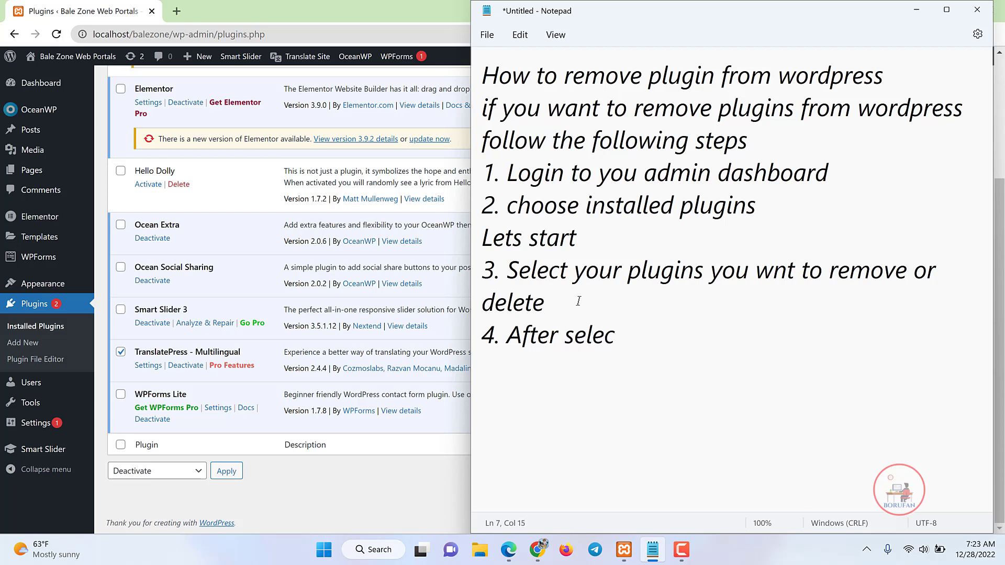
pyautogui.write('t and go')
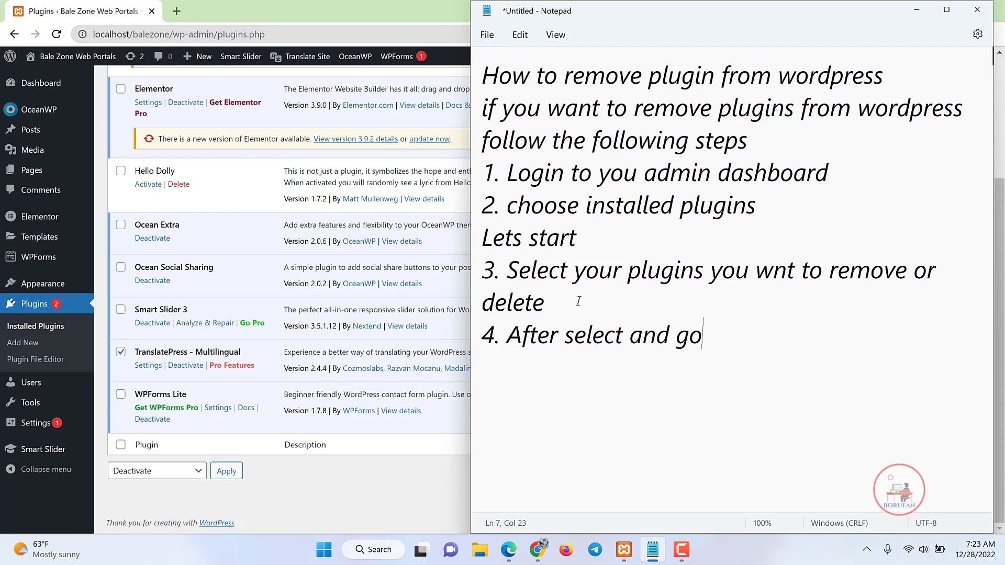
pyautogui.write(' to ')
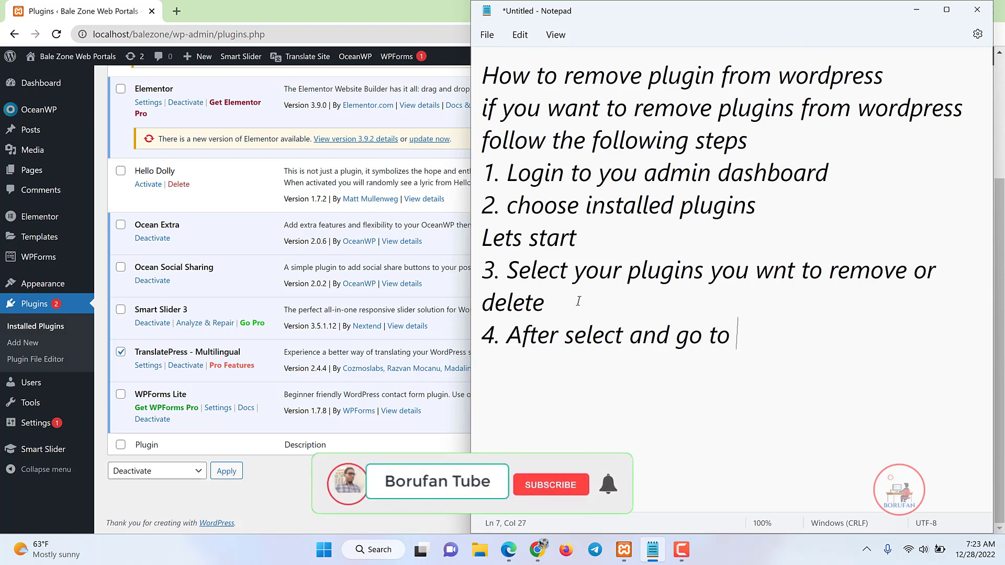
pyautogui.write('up ')
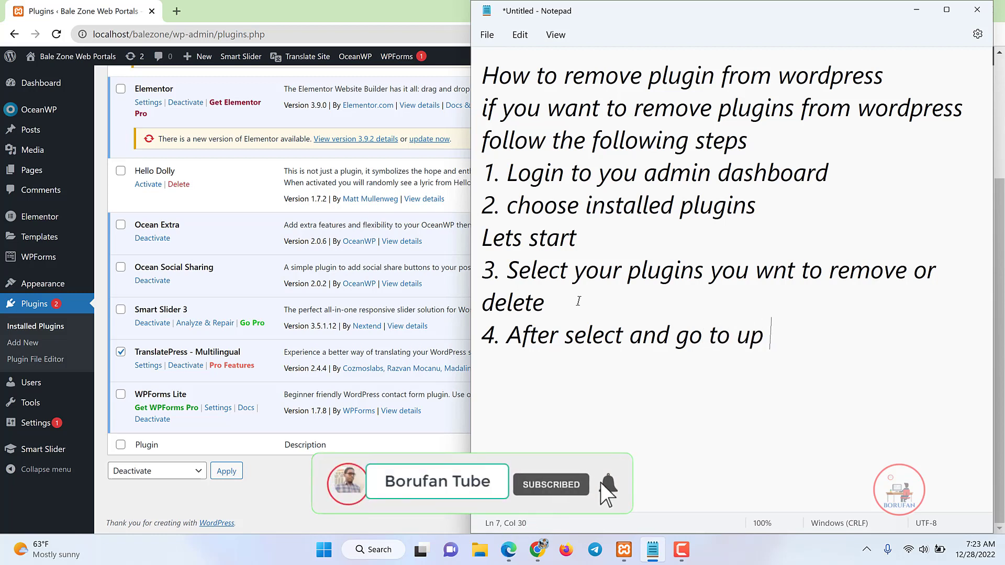
pyautogui.write('select ')
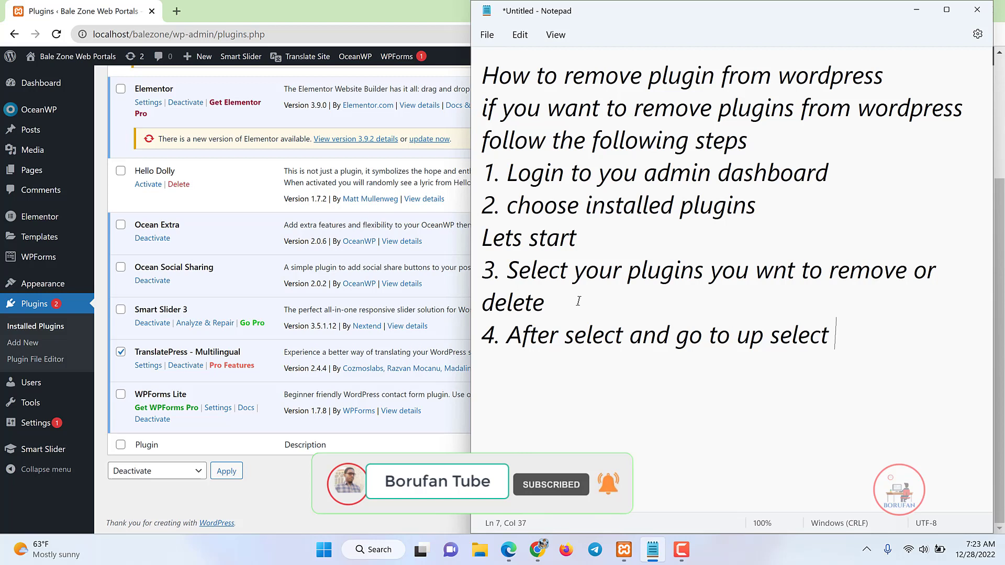
pyautogui.write('deactiv')
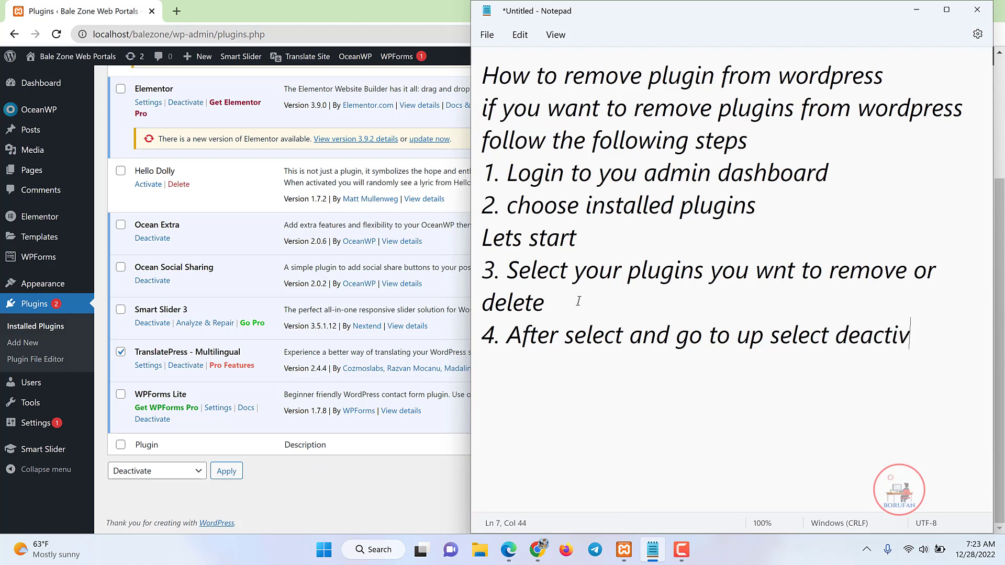
pyautogui.write('ate fro')
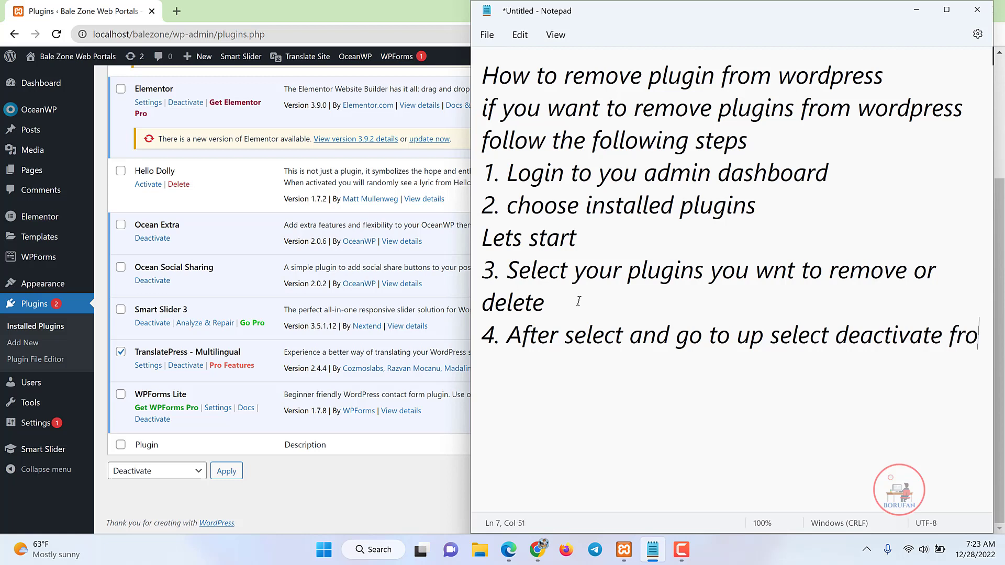
pyautogui.write('m dropdaone')
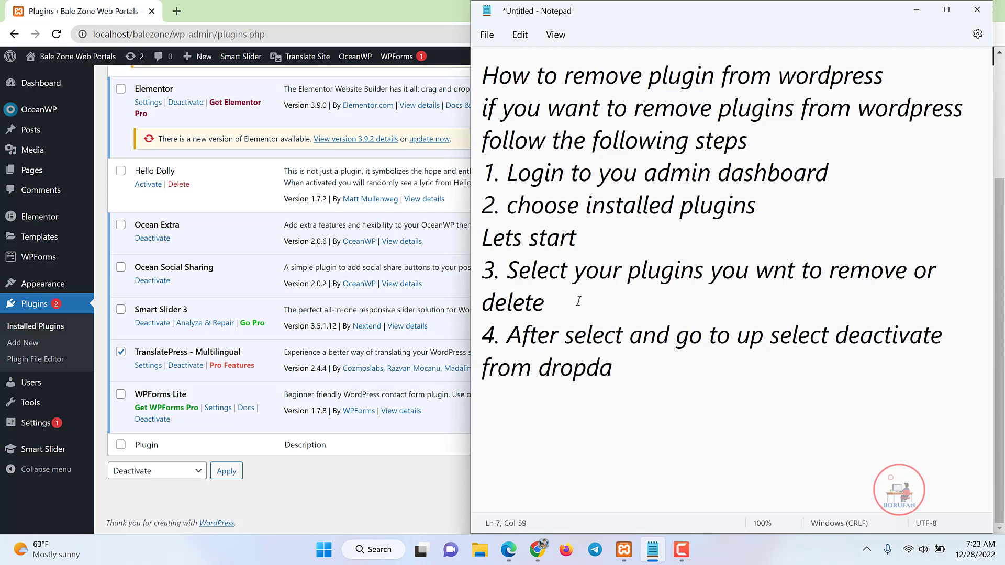
pyautogui.press('BackSpace')
pyautogui.press('BackSpace')
pyautogui.press('BackSpace')
pyautogui.press('BackSpace')
pyautogui.write('owns')
# - Switch to Chrome and apply the Deactivate bulk action to the selected TranslatePress - Multilingual plugin
pyautogui.scroll(5, 290, 103)
pyautogui.click(160, 139)
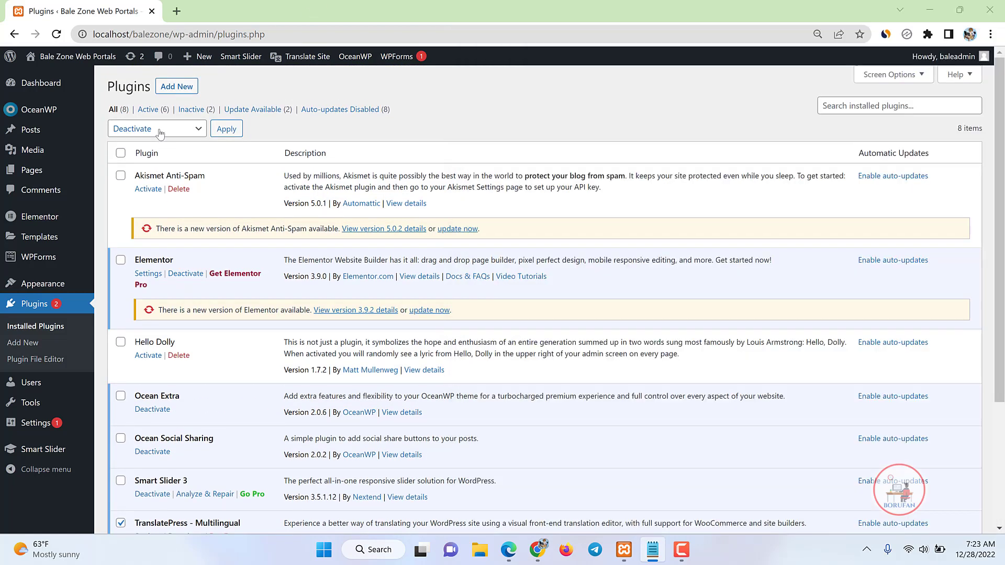
pyautogui.click(157, 164)
pyautogui.scroll(-4, 160, 385)
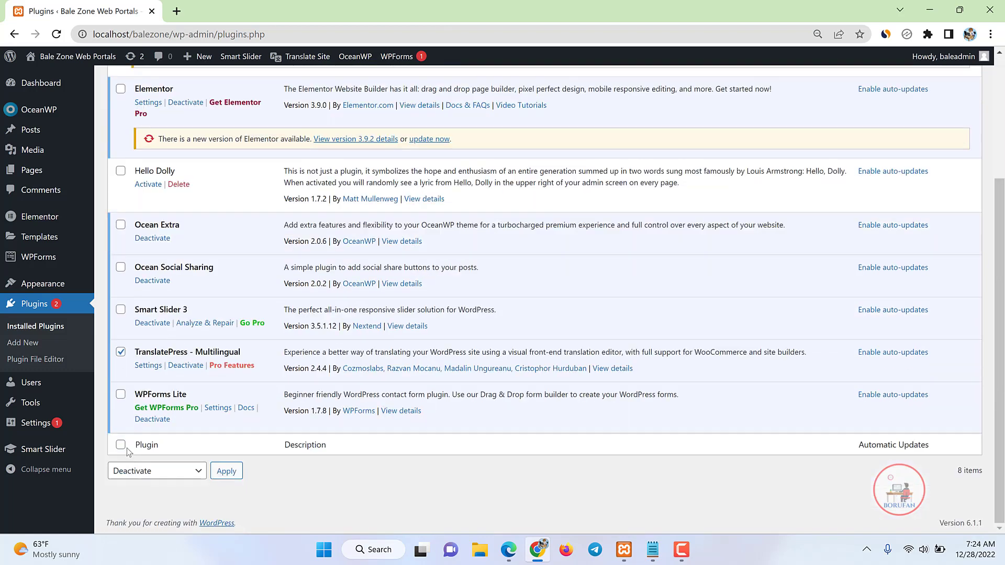
pyautogui.scroll(4, 138, 336)
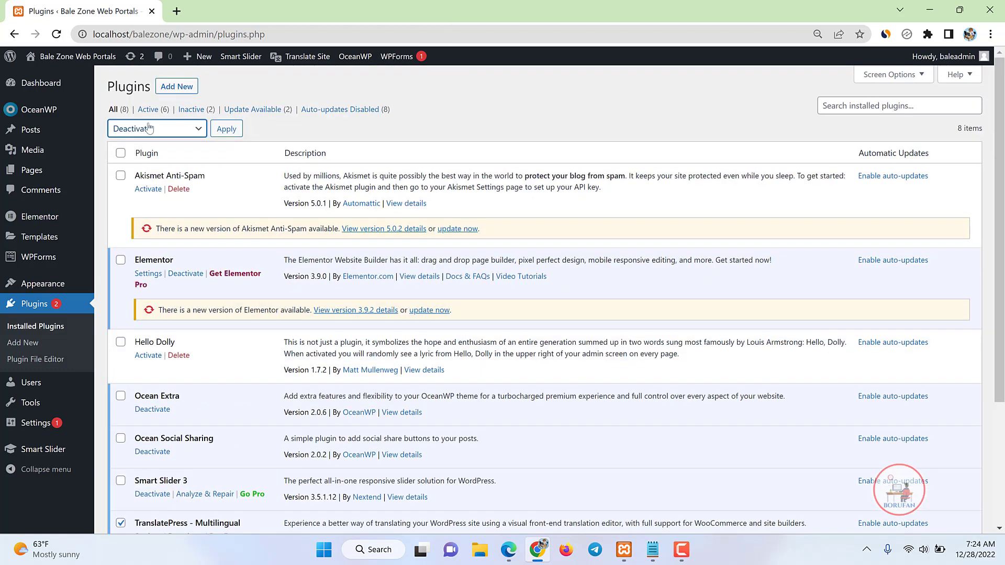
pyautogui.click(226, 129)
# - Switch to Notepad and extend the fourth instruction with "and hit apply" after "from dropdowns"
pyautogui.click(651, 550)
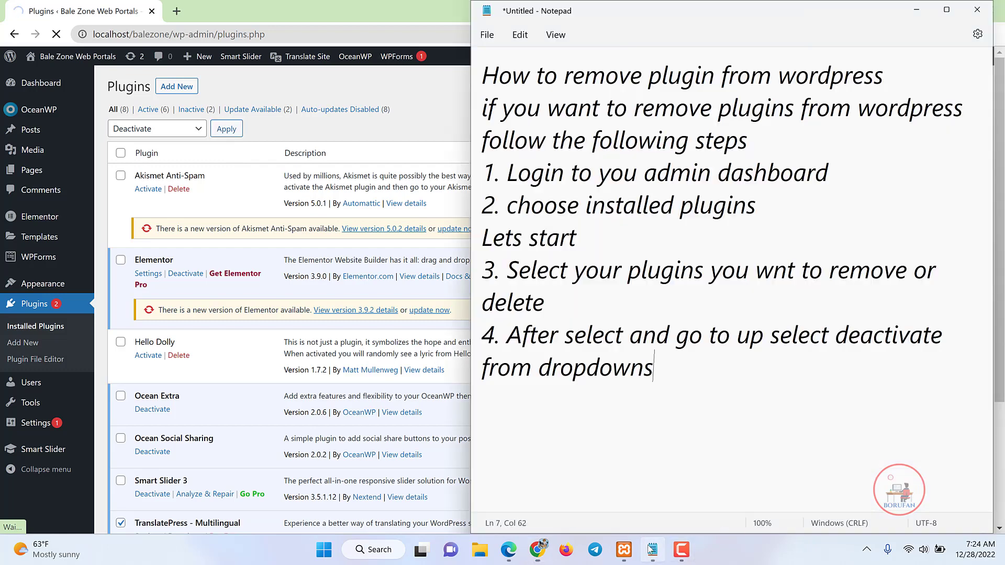
pyautogui.write('hit')
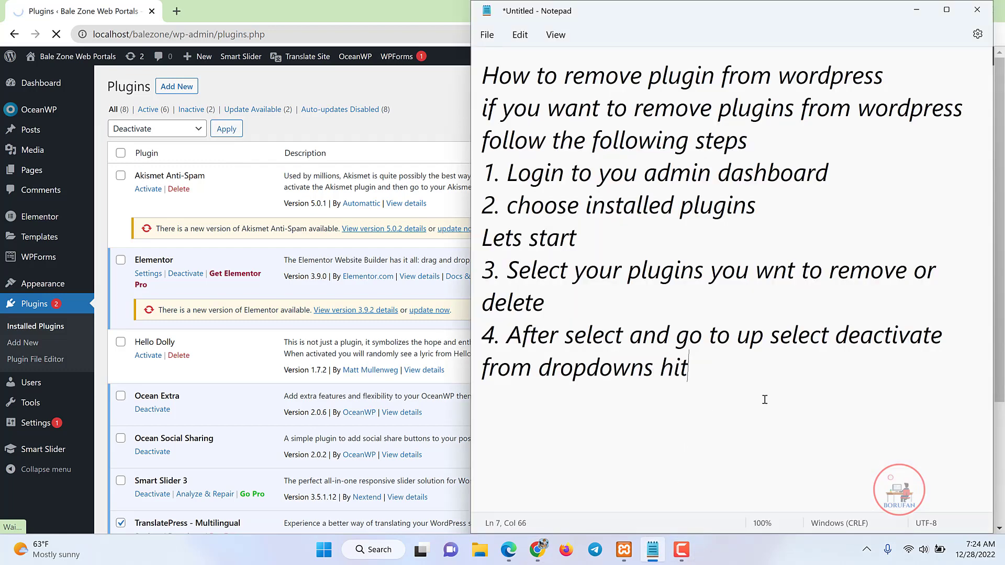
pyautogui.press('BackSpace')
pyautogui.press('BackSpace')
pyautogui.press('BackSpace')
pyautogui.write('and h')
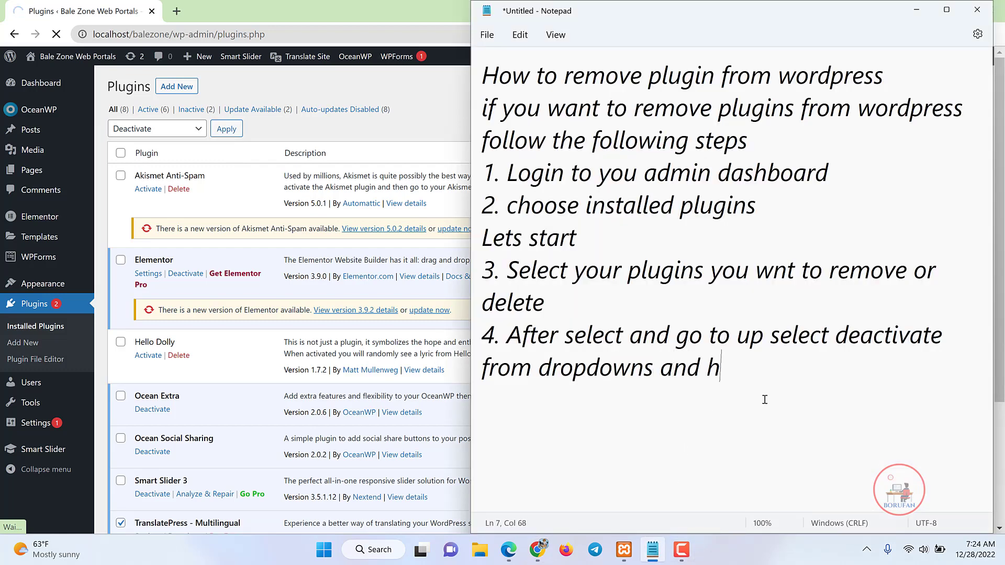
pyautogui.write('it apply')
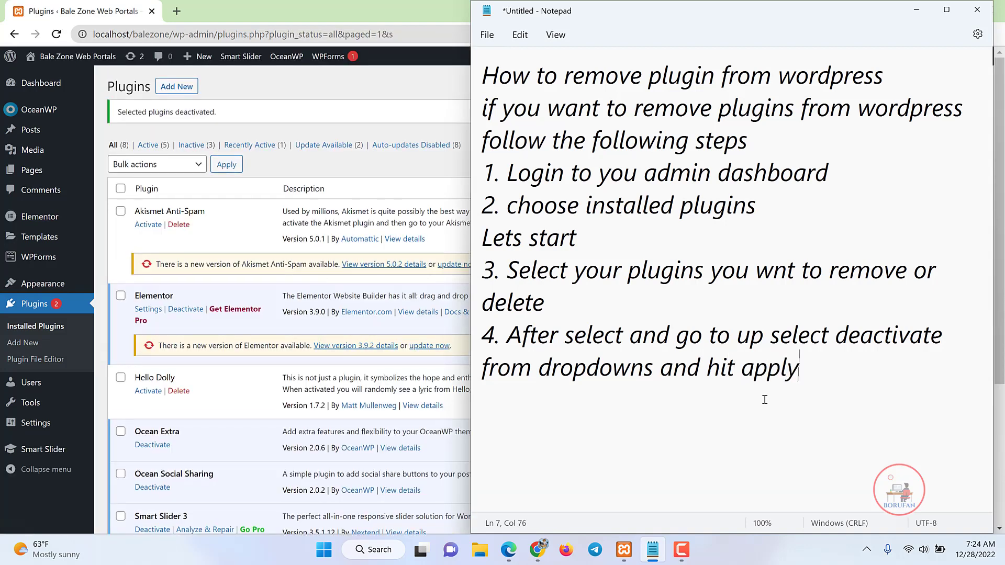
# - Add the fifth instruction on a new line of the note: "5. select deactivated plugins and delete it."
pyautogui.scroll(-3, 164, 334)
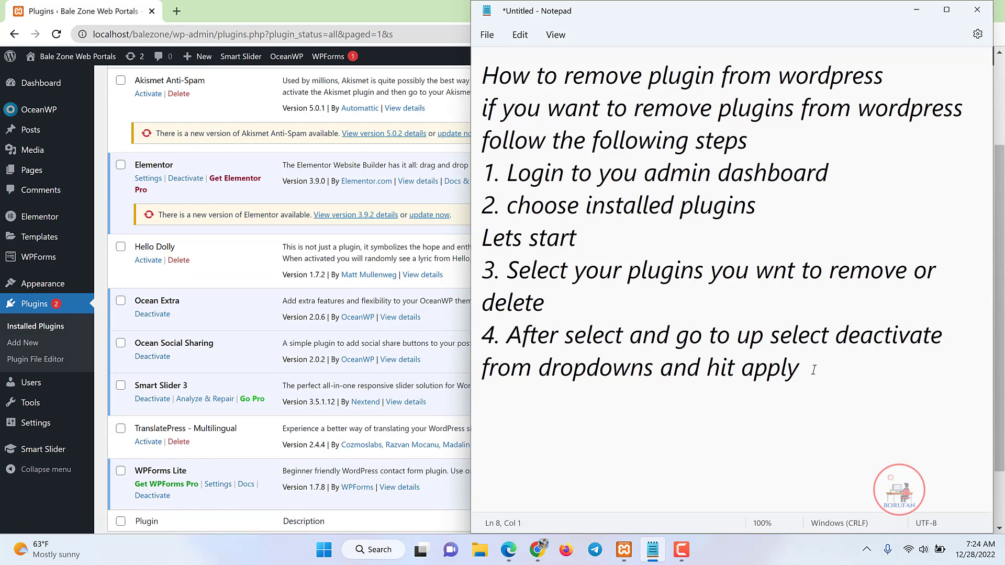
pyautogui.write('5.')
pyautogui.write(' Cli')
pyautogui.press('BackSpace')
pyautogui.write('e')
pyautogui.press('BackSpace')
pyautogui.write('ic')
pyautogui.press('BackSpace')
pyautogui.press('BackSpace')
pyautogui.press('BackSpace')
pyautogui.press('BackSpace')
pyautogui.press('BackSpace')
pyautogui.write('select you')
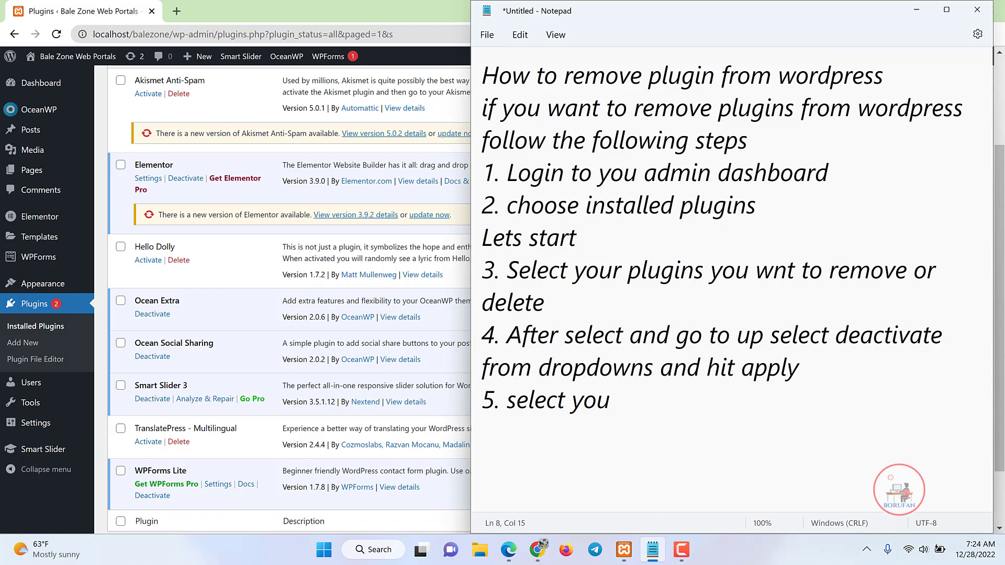
pyautogui.press('BackSpace')
pyautogui.press('BackSpace')
pyautogui.press('BackSpace')
pyautogui.write('deactiva')
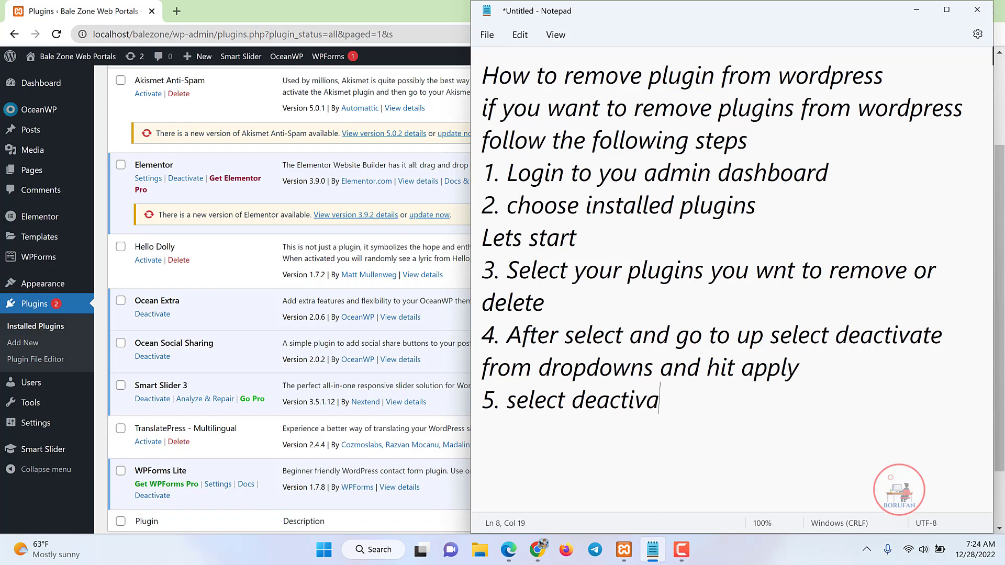
pyautogui.write('ted pl')
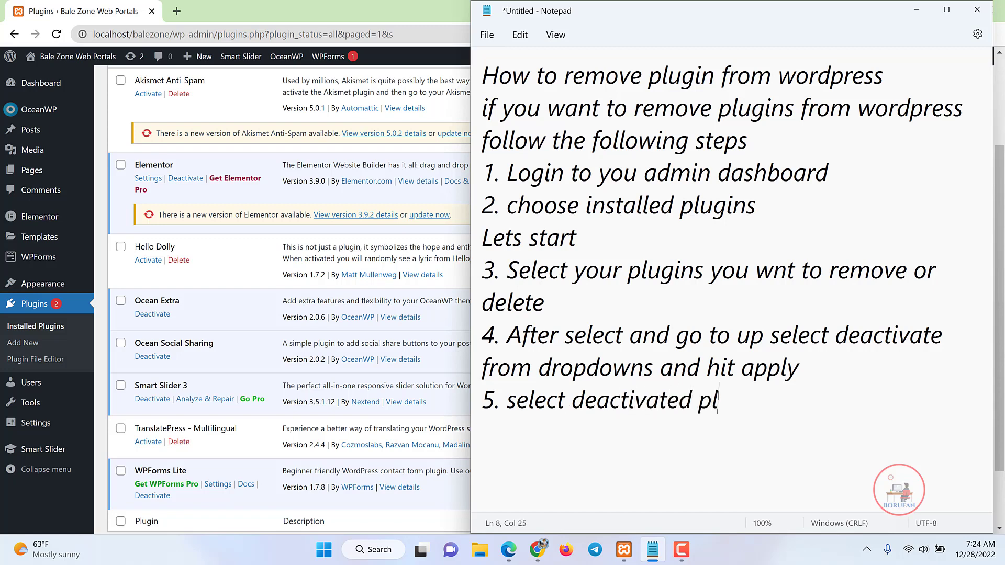
pyautogui.write('ugins and delete it.')
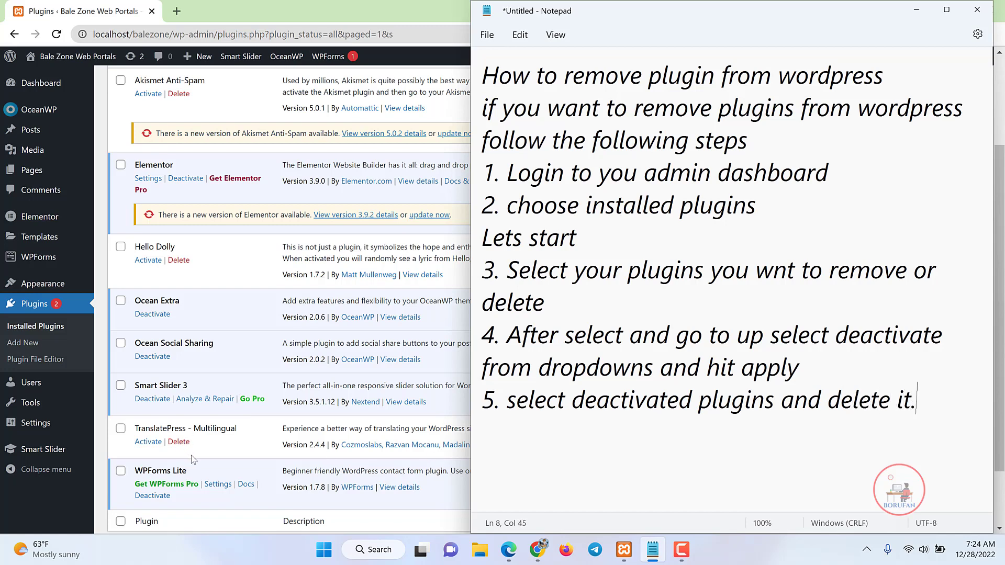
# - Switch to Chrome, select the deactivated TranslatePress - Multilingual plugin and delete it, accepting the deletion
pyautogui.click(127, 446)
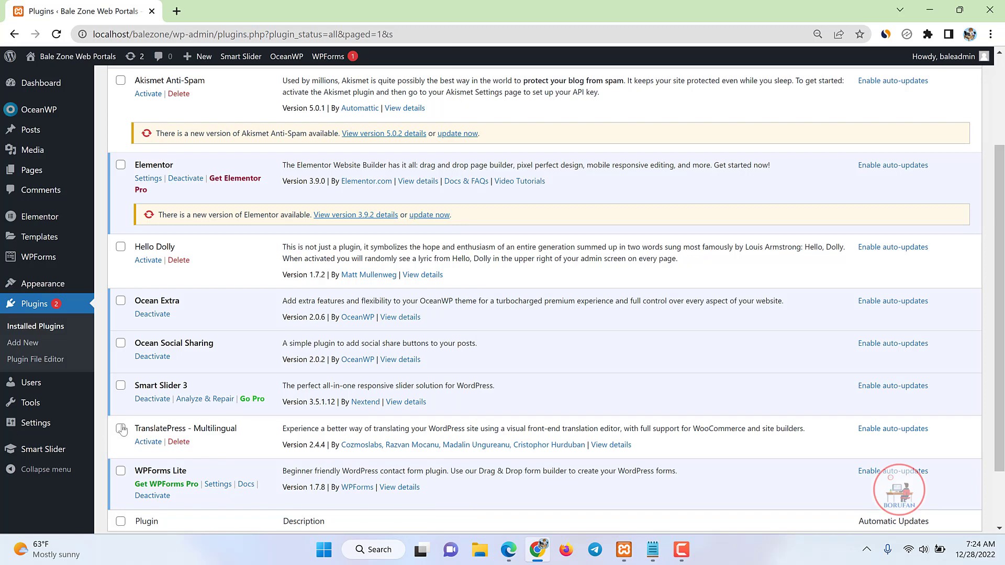
pyautogui.click(120, 428)
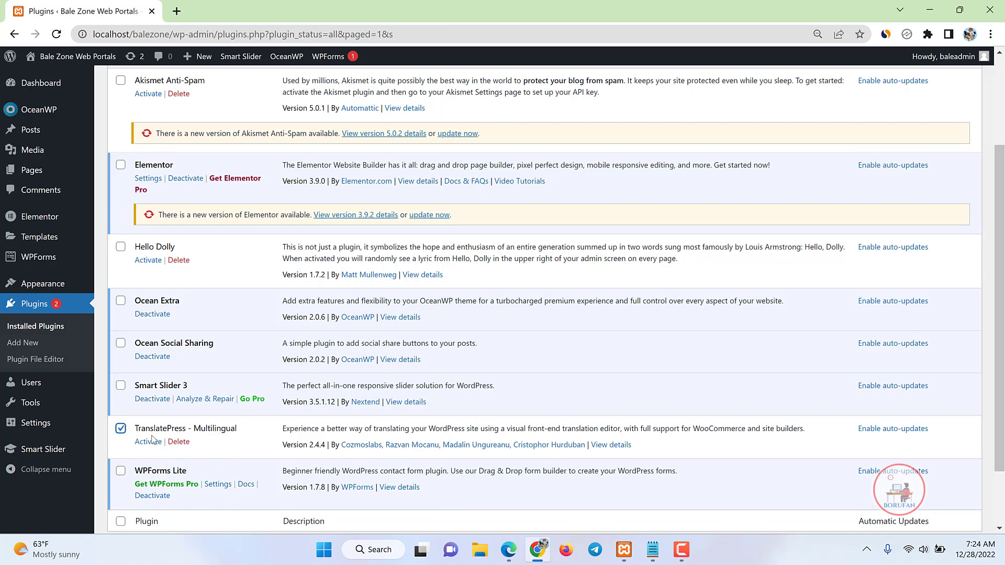
pyautogui.click(179, 443)
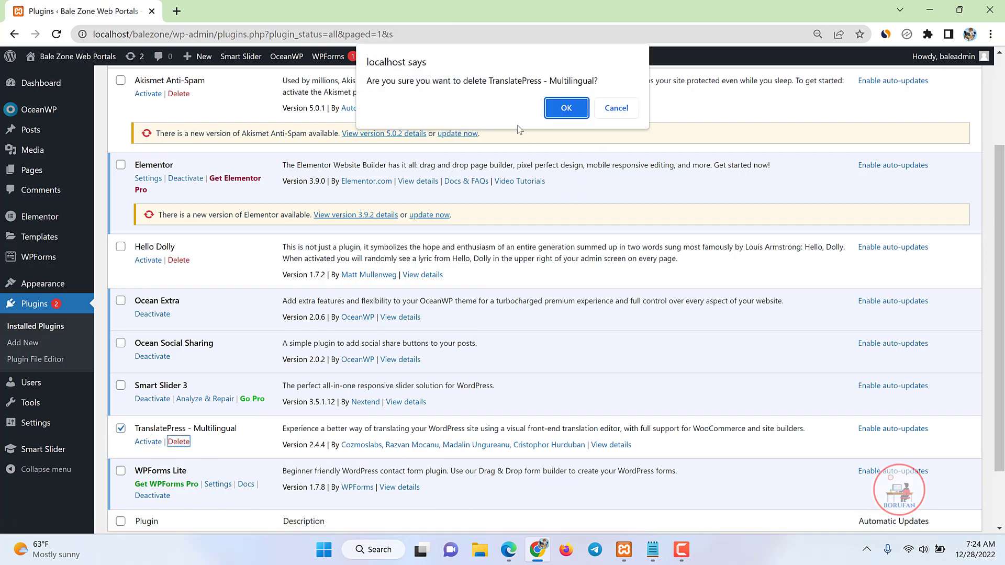
pyautogui.click(585, 107)
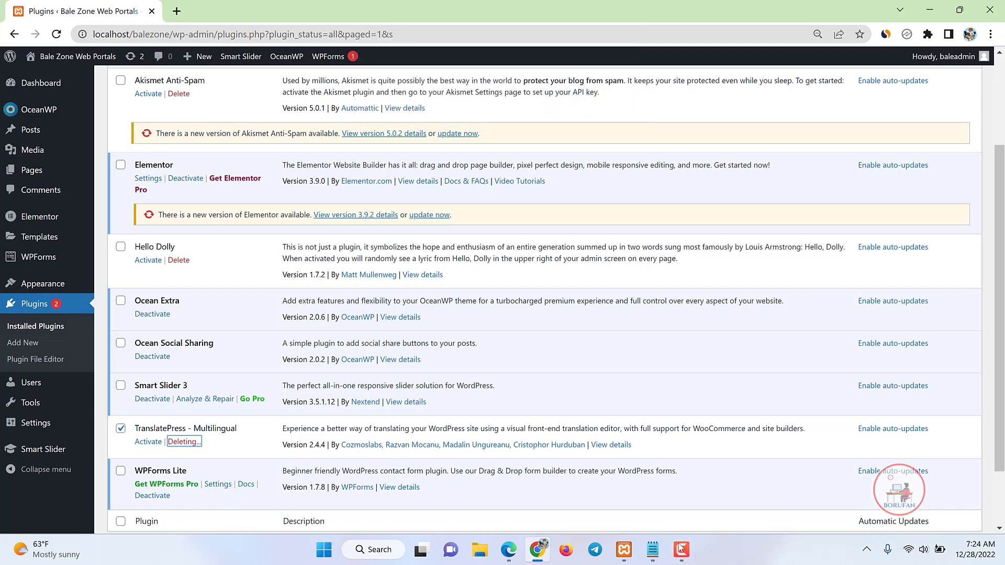
# - Switch to Notepad and add the closing line "=======Thank you for watching ====" below the fifth instruction, separated by a blank line
pyautogui.click(653, 553)
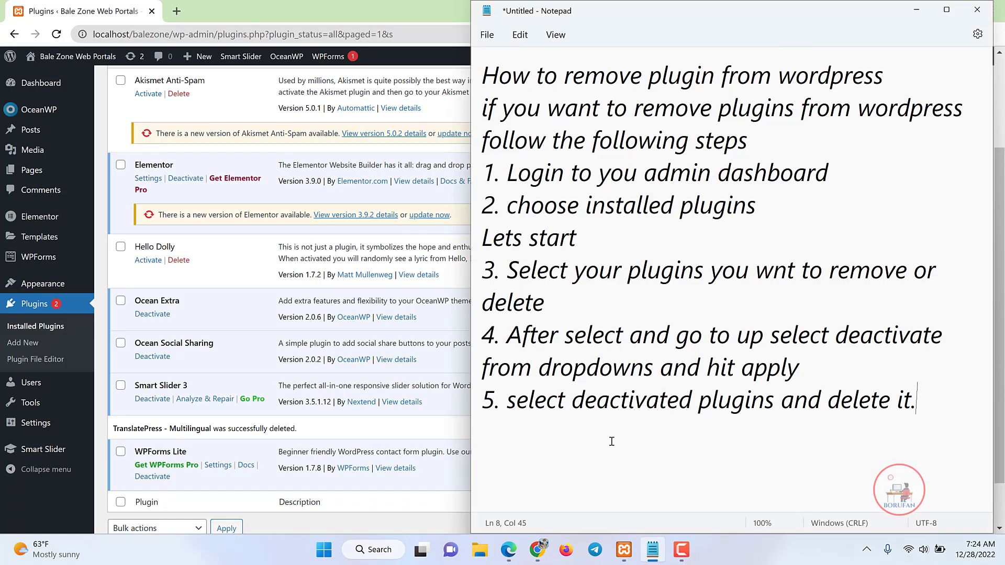
pyautogui.press('Return')
pyautogui.press('Return')
pyautogui.write('=======Thank')
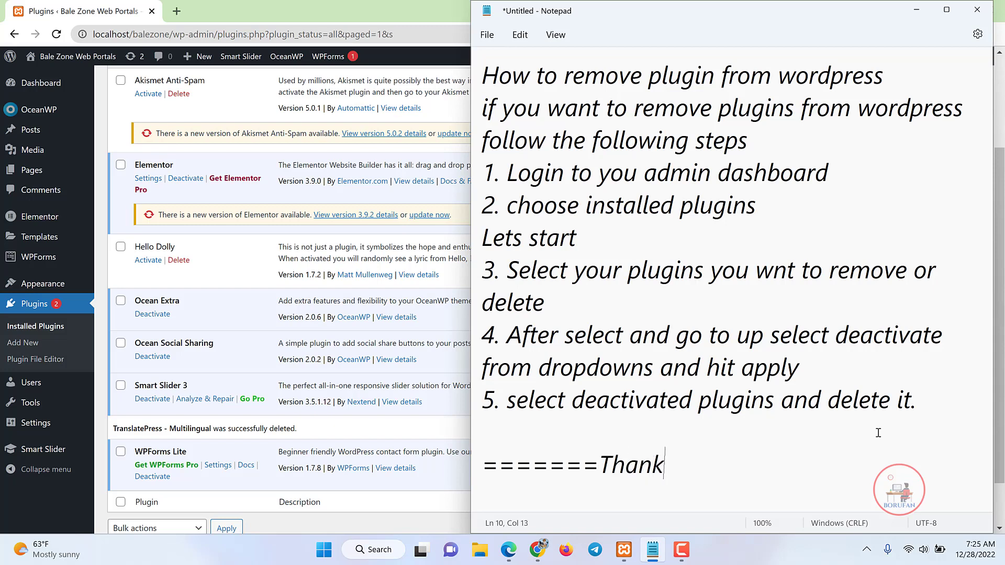
pyautogui.write(' you for wa')
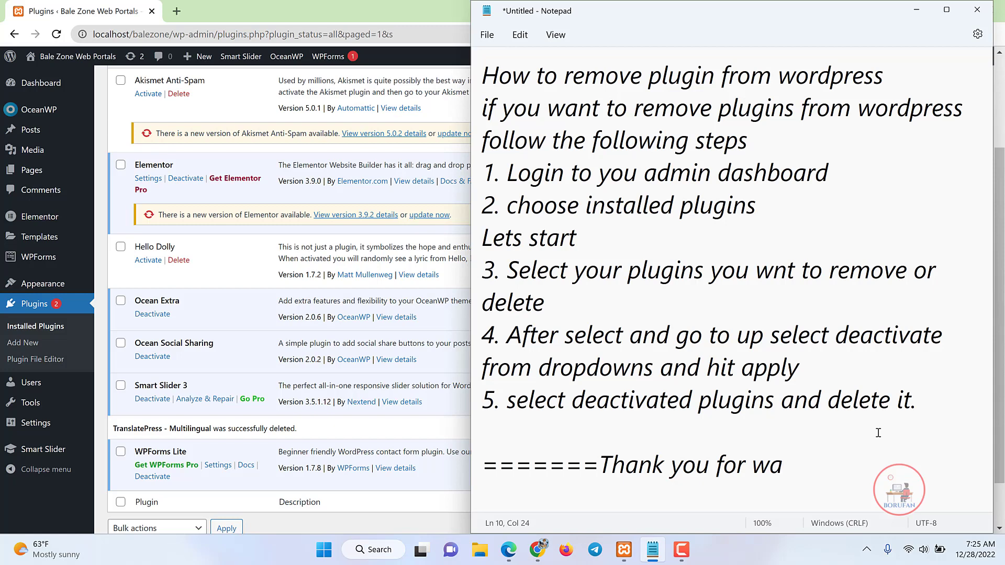
pyautogui.write('tching and')
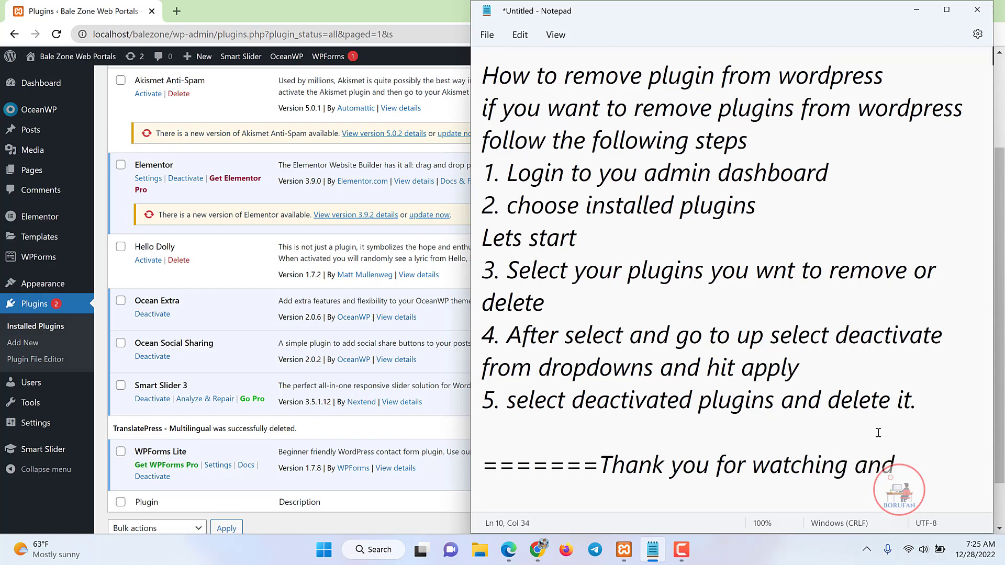
pyautogui.press('BackSpace')
pyautogui.press('BackSpace')
pyautogui.press('BackSpace')
pyautogui.write('====')
# - Insert the line "Subscribe Borufan Tube.." above the thank-you line, leaving a blank line after the fifth instruction
pyautogui.click(878, 433)
pyautogui.press('Return')
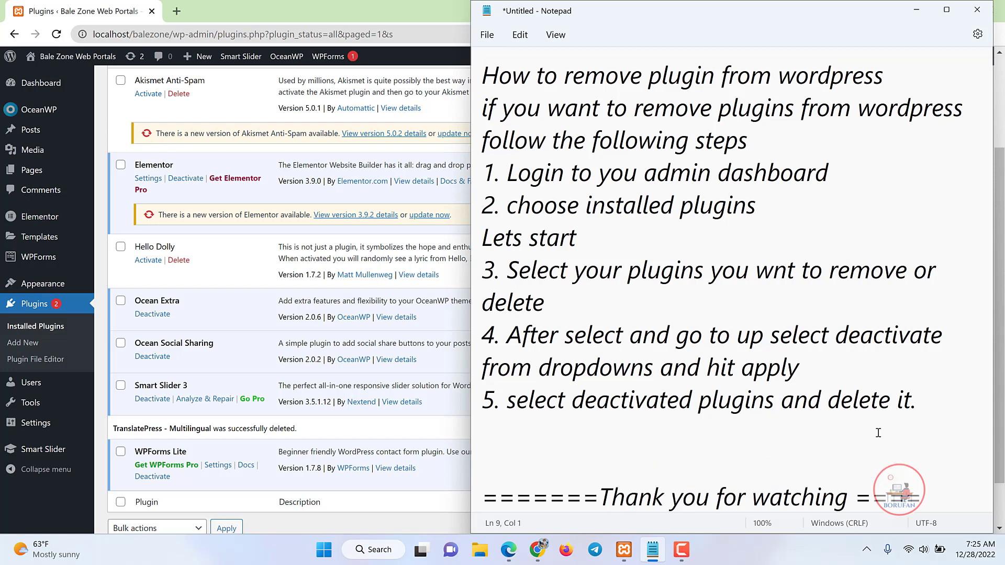
pyautogui.write('Subscribe')
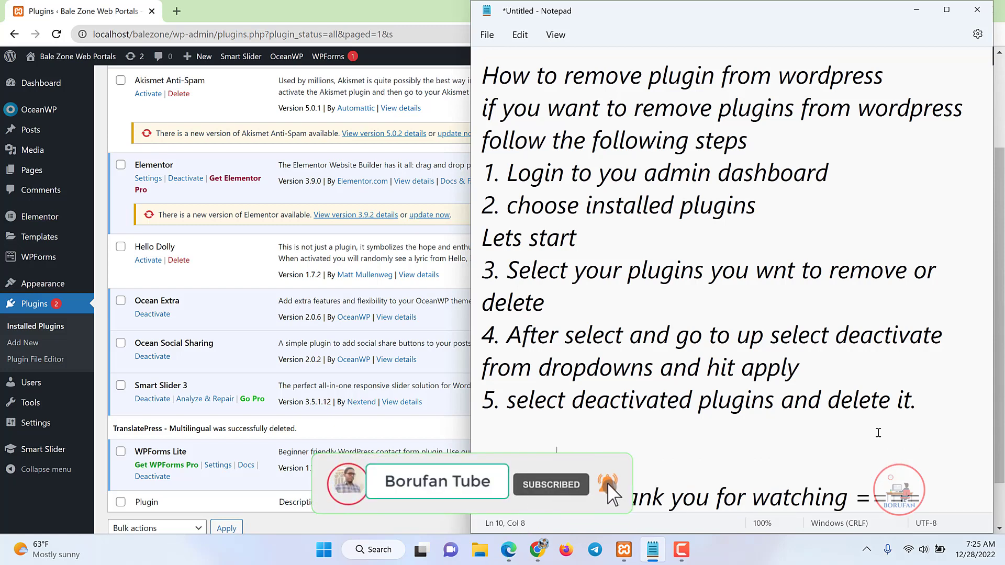
pyautogui.write(' Boruf')
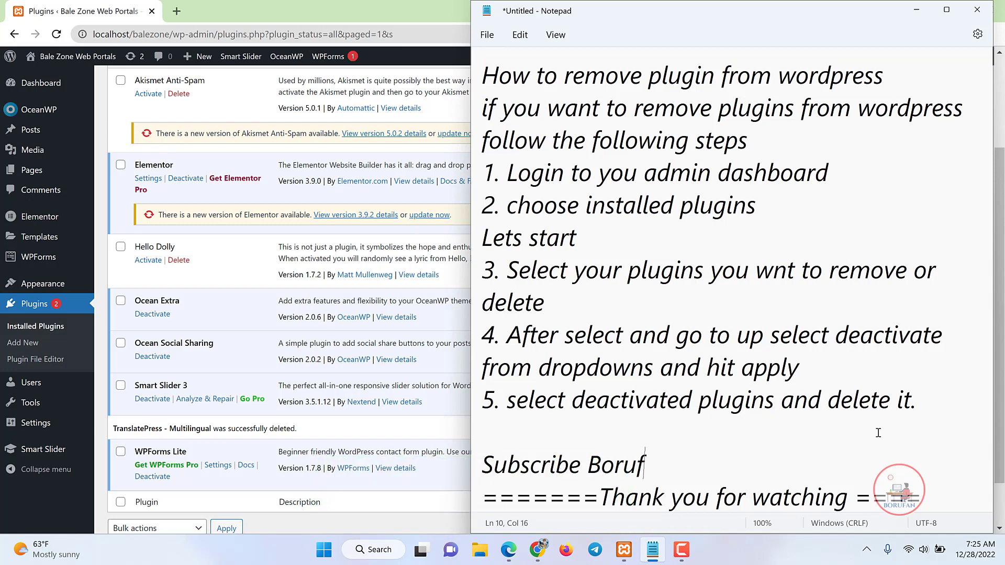
pyautogui.write('an Tube')
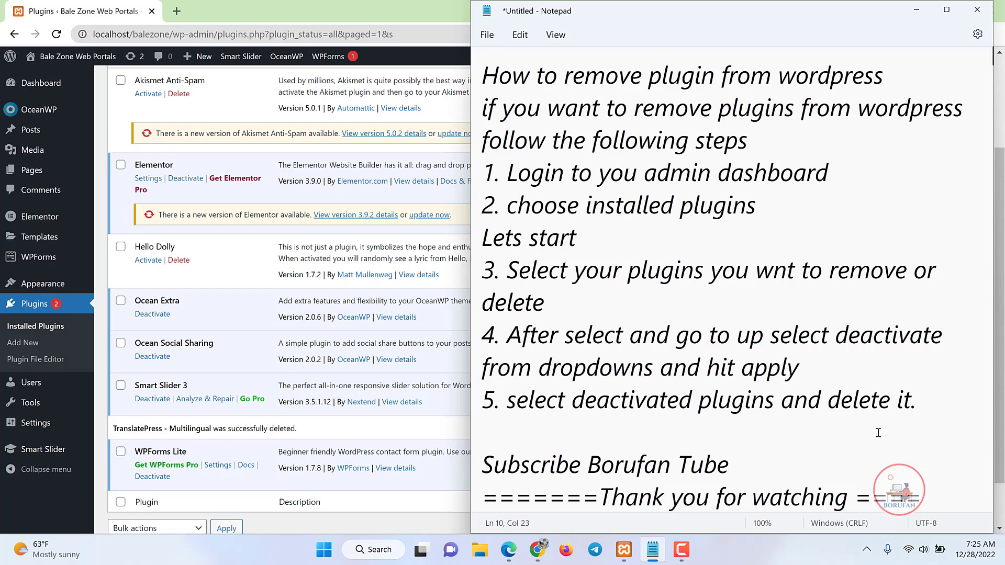
pyautogui.write('..')
# - Add the line "Like Share to your frinds" under the subscribe line, followed by a new empty line
pyautogui.press('Return')
pyautogui.write('Lik')
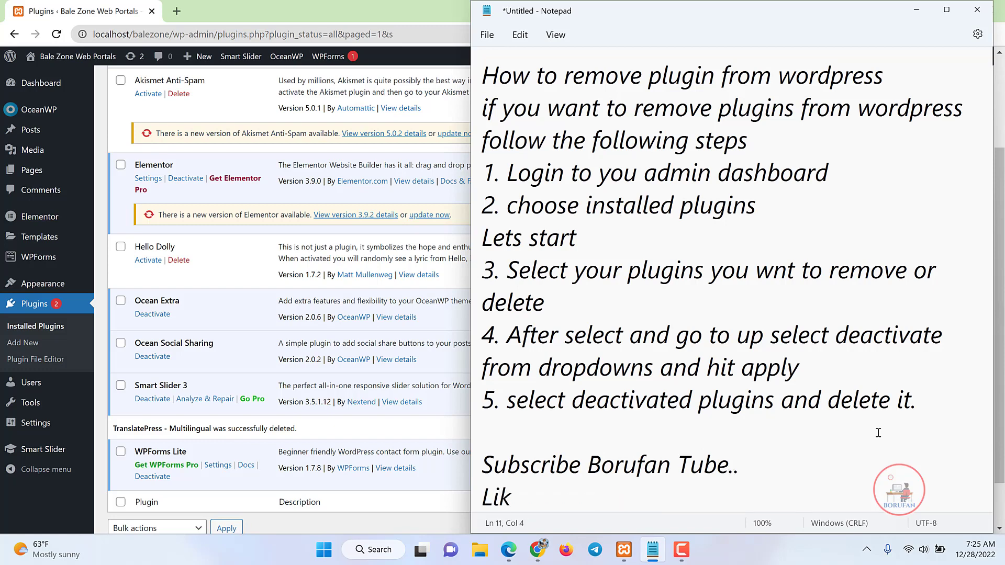
pyautogui.write('e Share and')
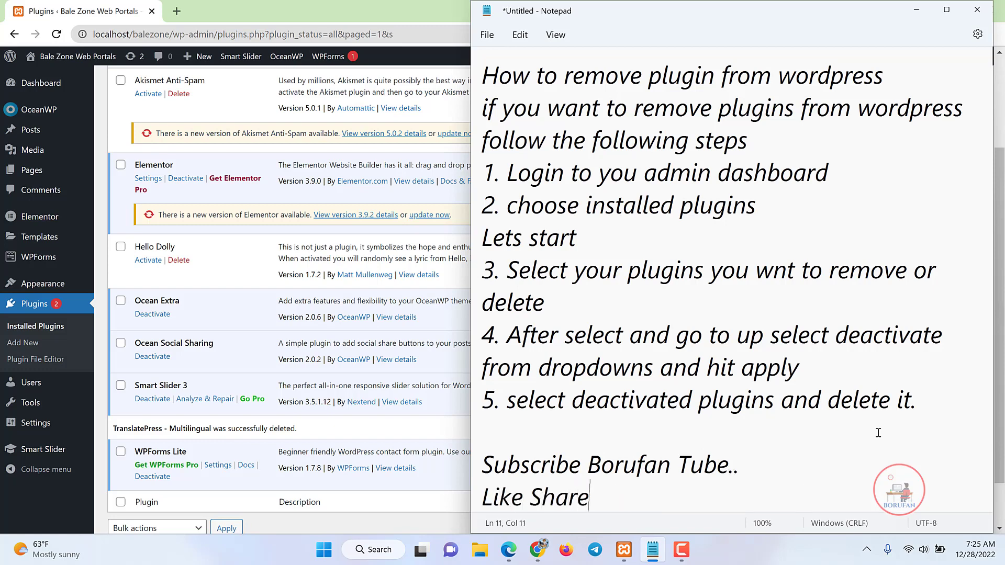
pyautogui.press('BackSpace')
pyautogui.press('BackSpace')
pyautogui.press('BackSpace')
pyautogui.write('to your fir')
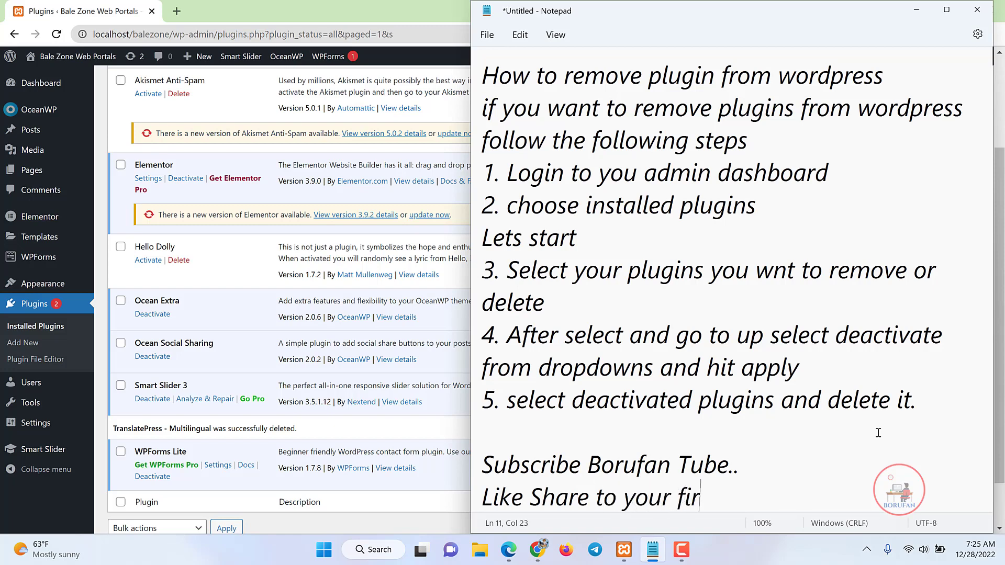
pyautogui.press('BackSpace')
pyautogui.press('BackSpace')
pyautogui.write('rinds')
pyautogui.press('Return')
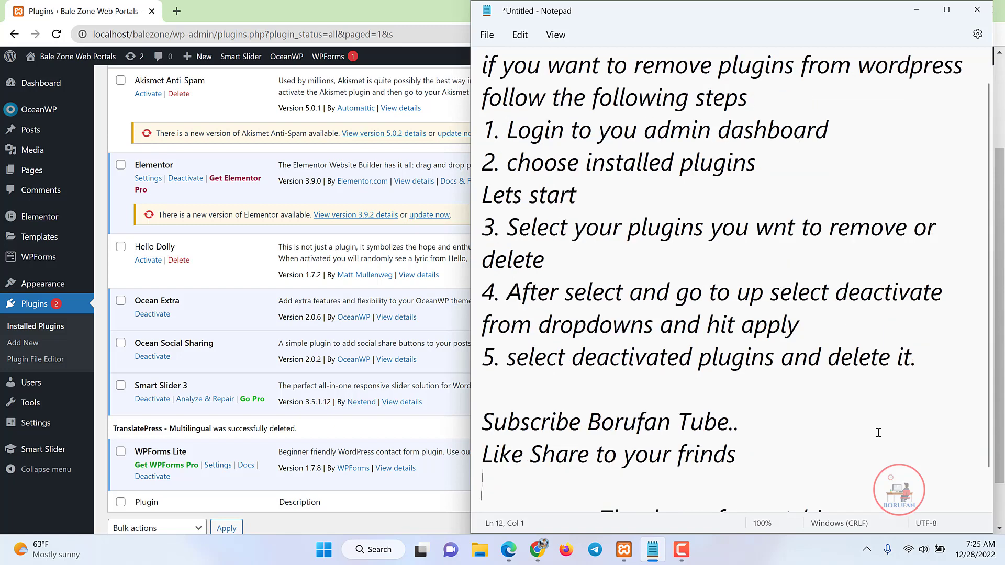